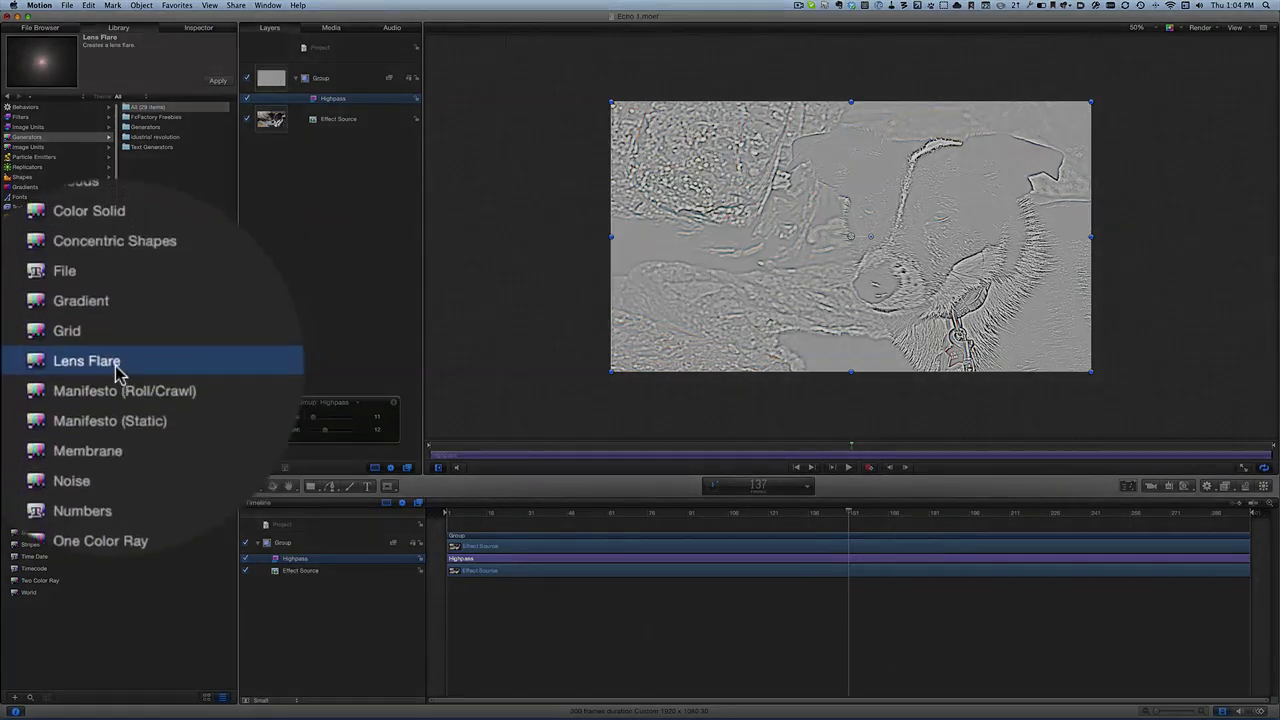
Add a Lens Flare generator to the group above the dog footage and move its start earlier, around frame 93.
left_click_drag(117, 373, 339, 88)
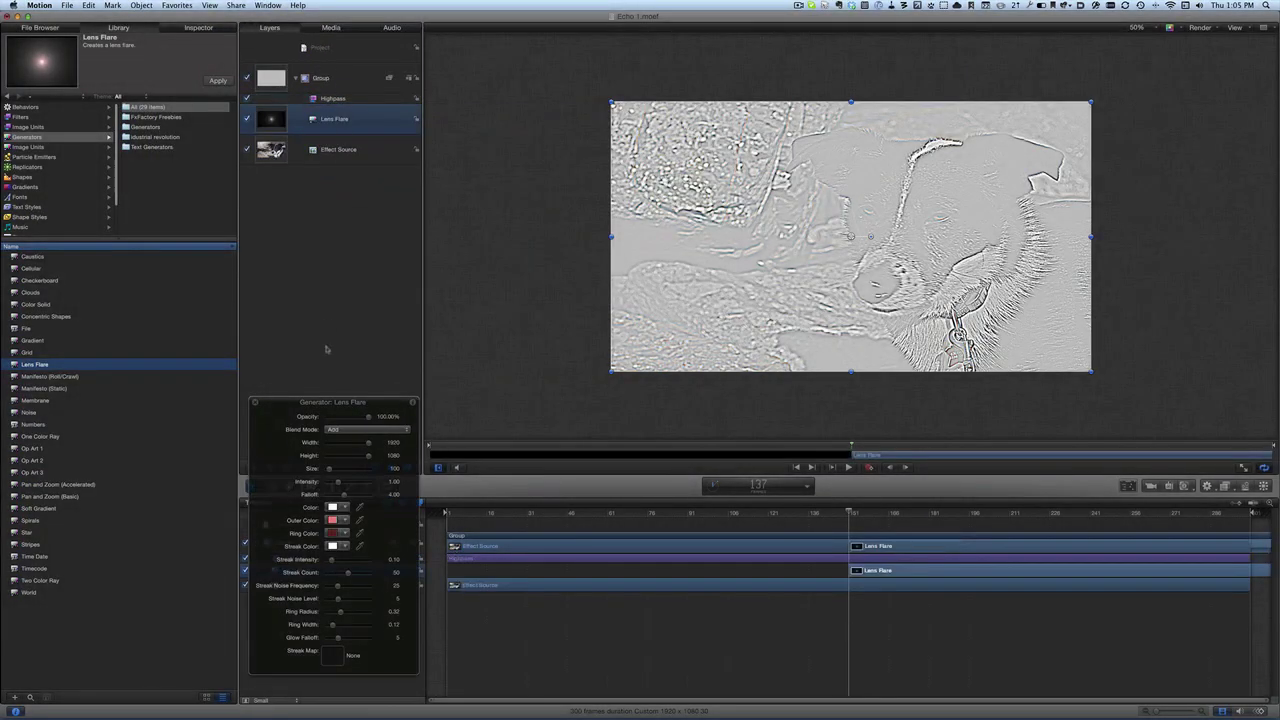
left_click_drag(334, 405, 333, 225)
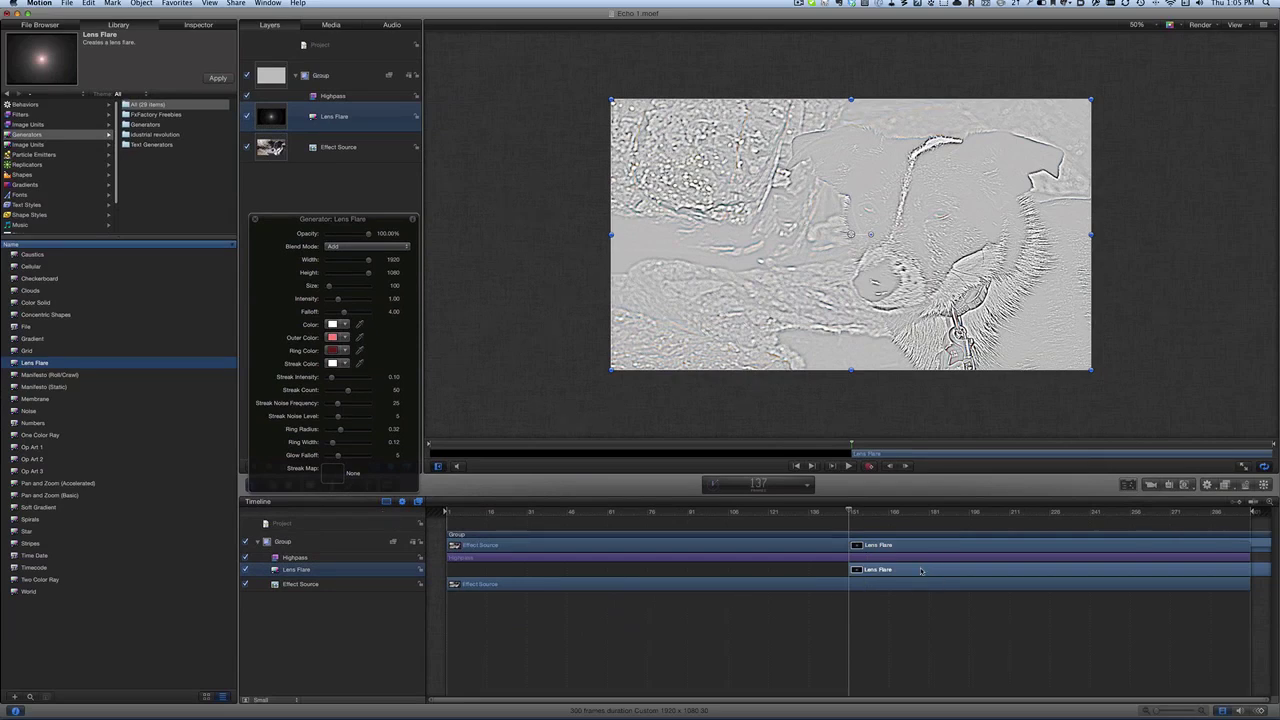
left_click_drag(921, 570, 618, 605)
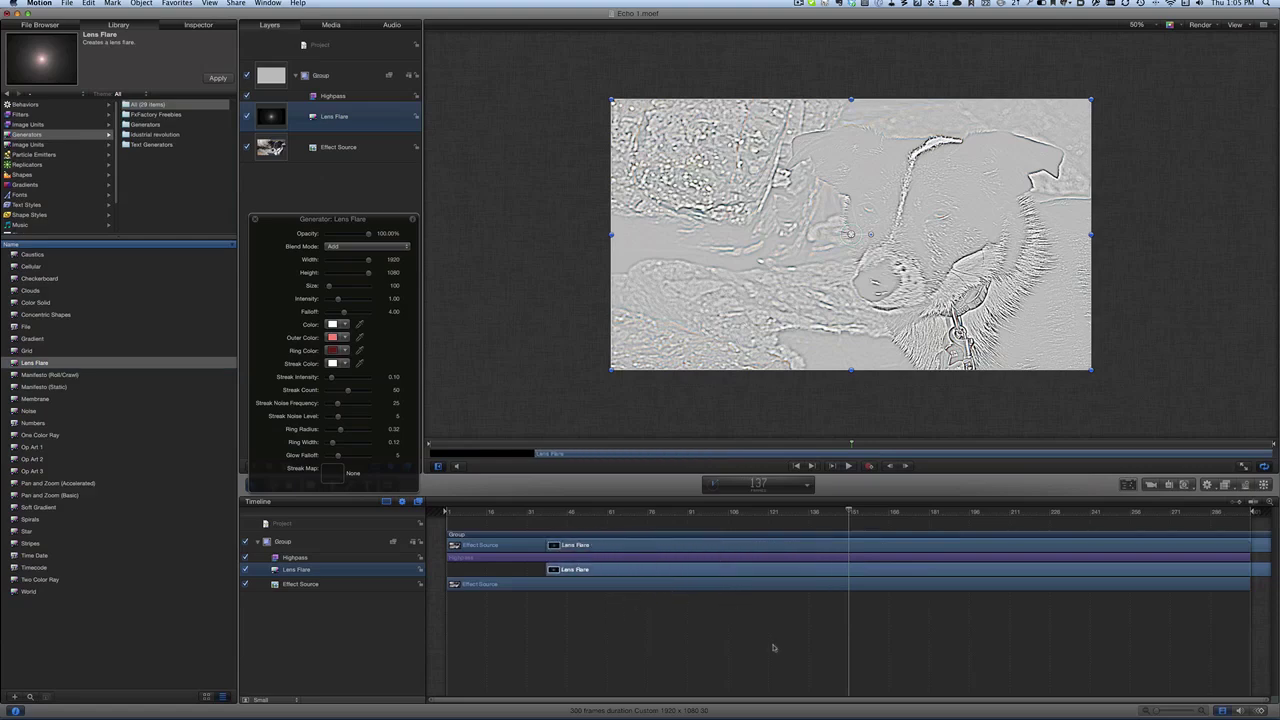
Preview the flare at frame 111 and save the Motion project.
left_click(740, 512)
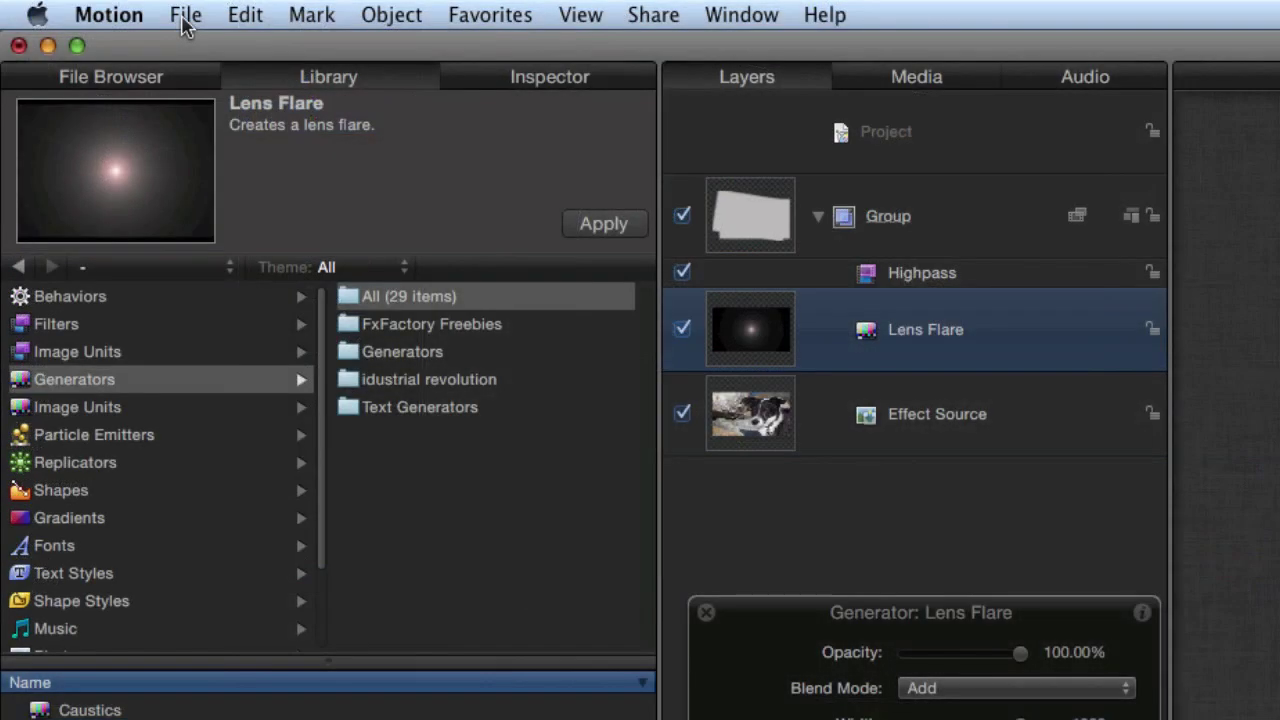
left_click(67, 7)
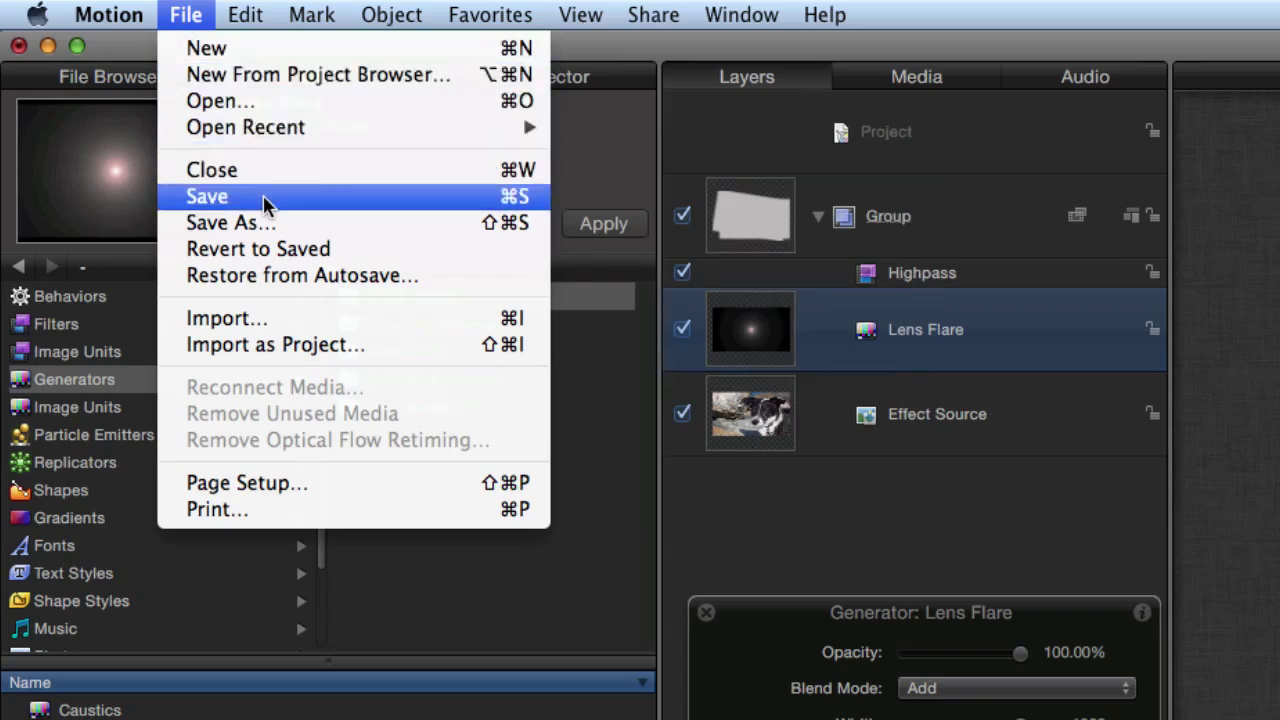
left_click(266, 196)
Publish the project as the effect template 'High pass with Flare' in the Stylize category.
left_click(186, 15)
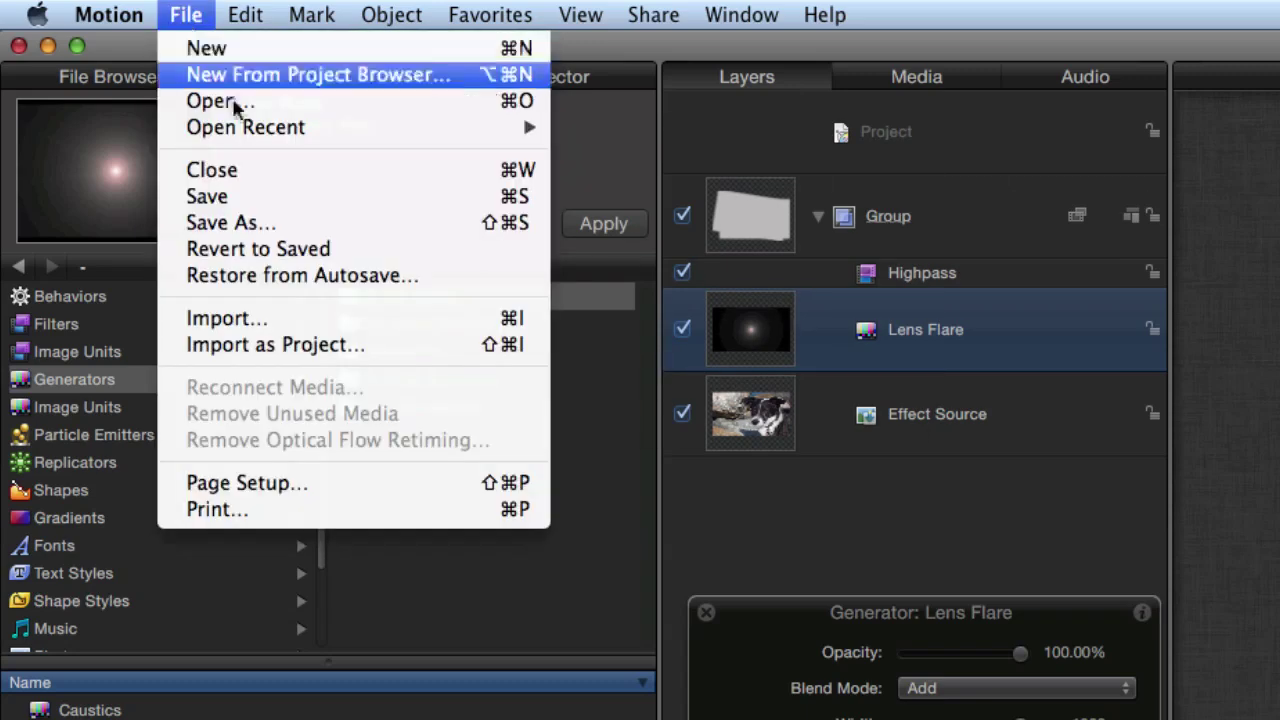
left_click(258, 222)
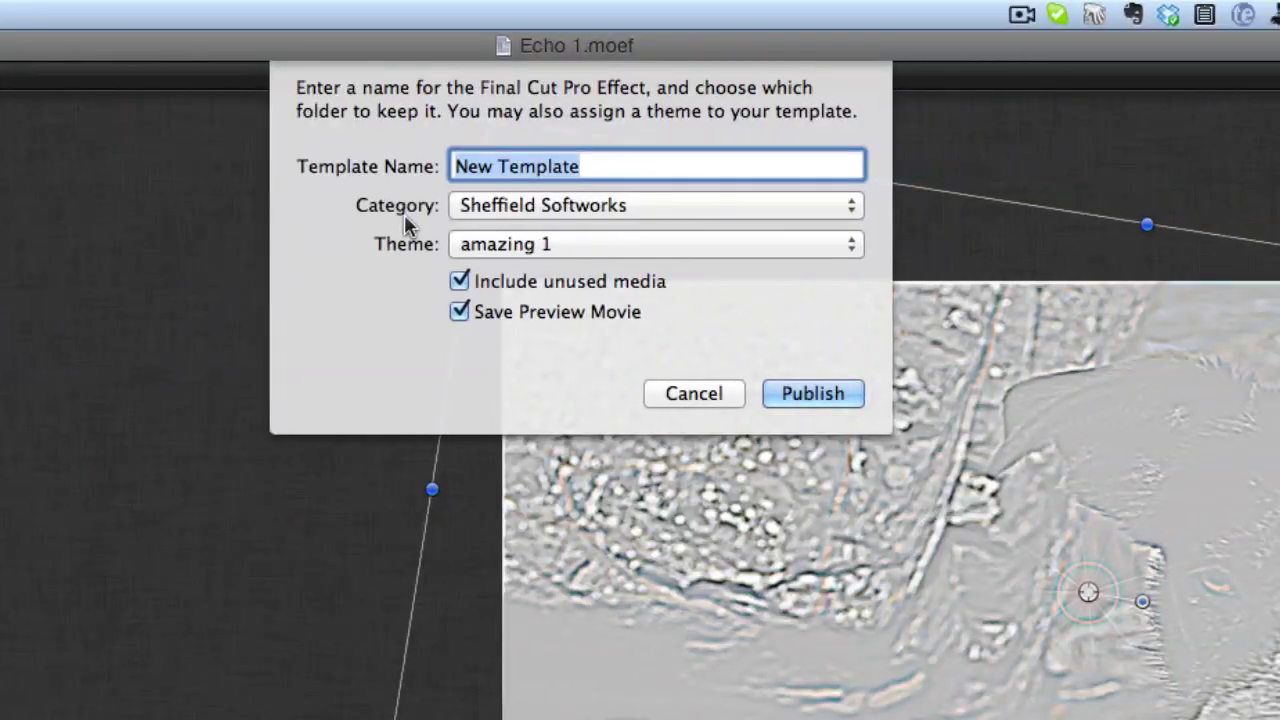
type("High pass with Flare")
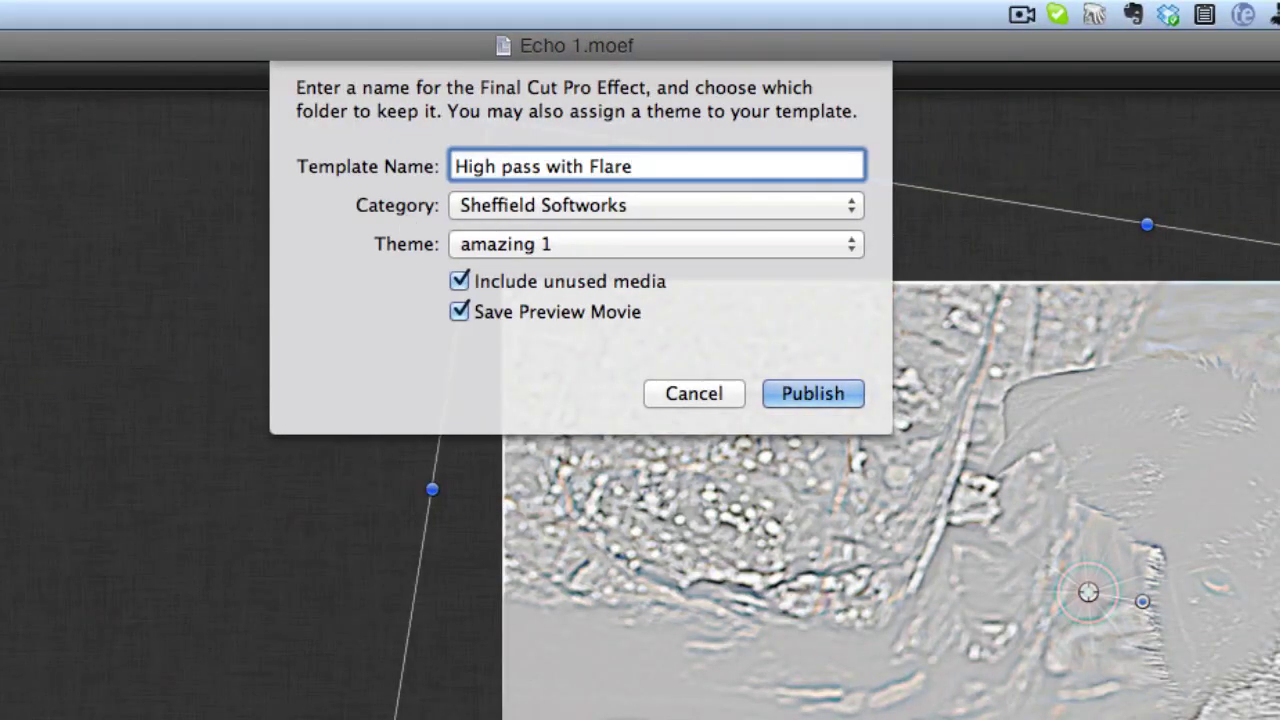
left_click(615, 205)
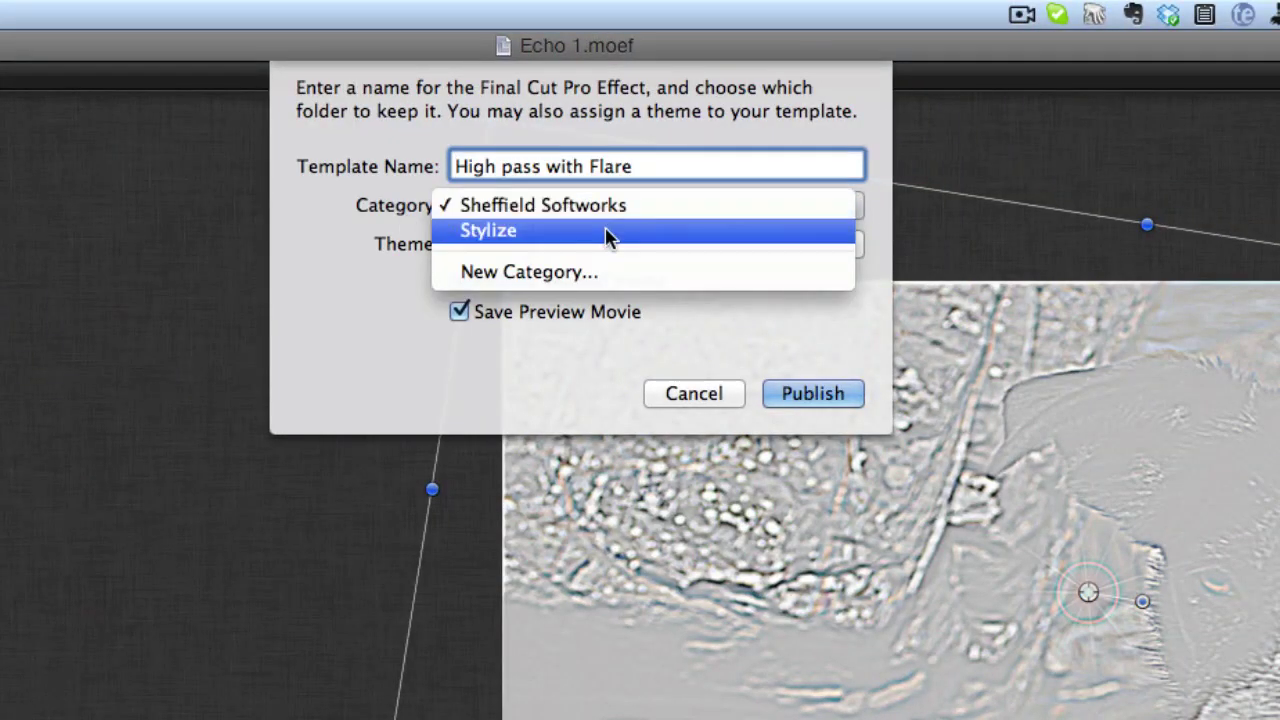
left_click(608, 234)
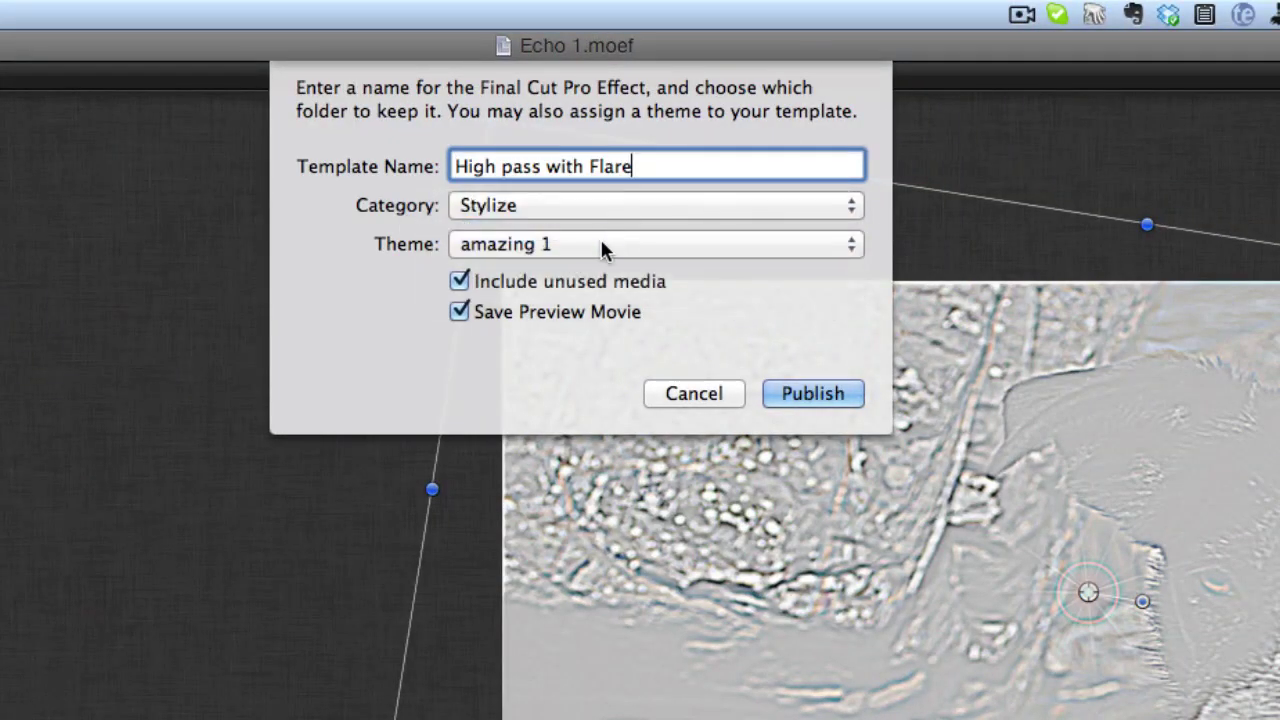
left_click(818, 388)
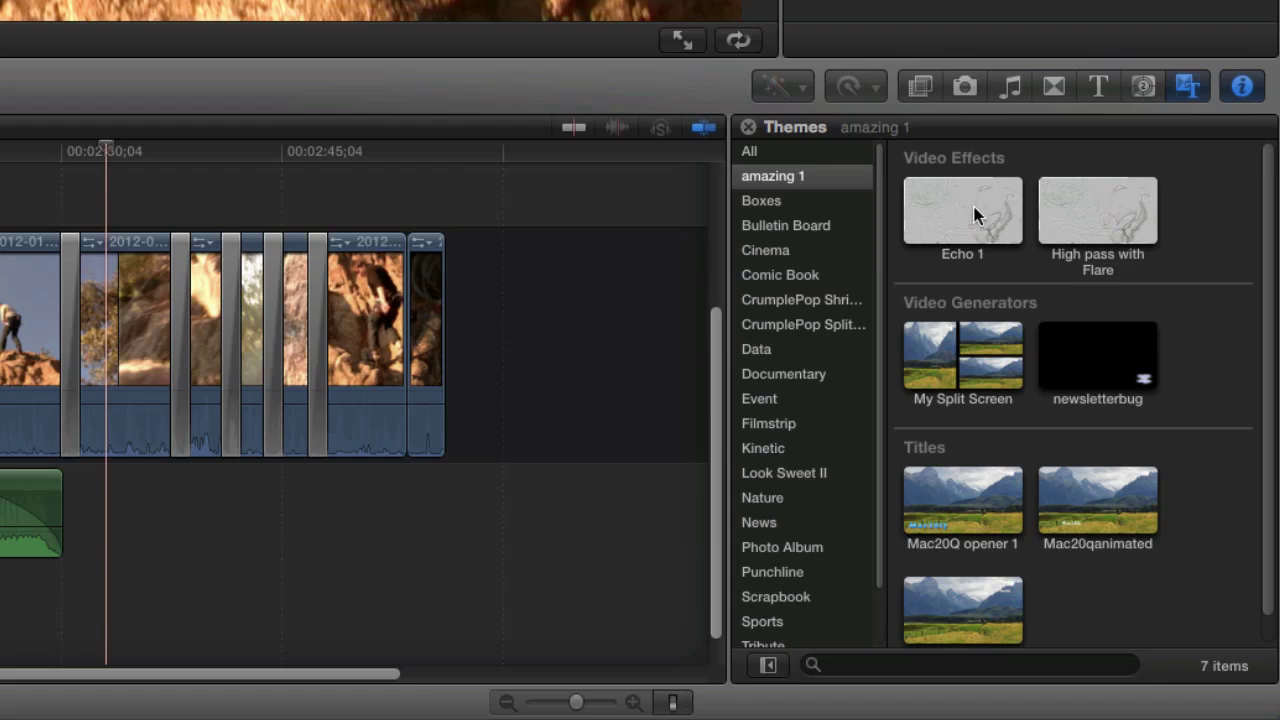
Drop High pass with Flare onto a climbing clip, then open the Echo 1 effect in Motion.
left_click(1110, 222)
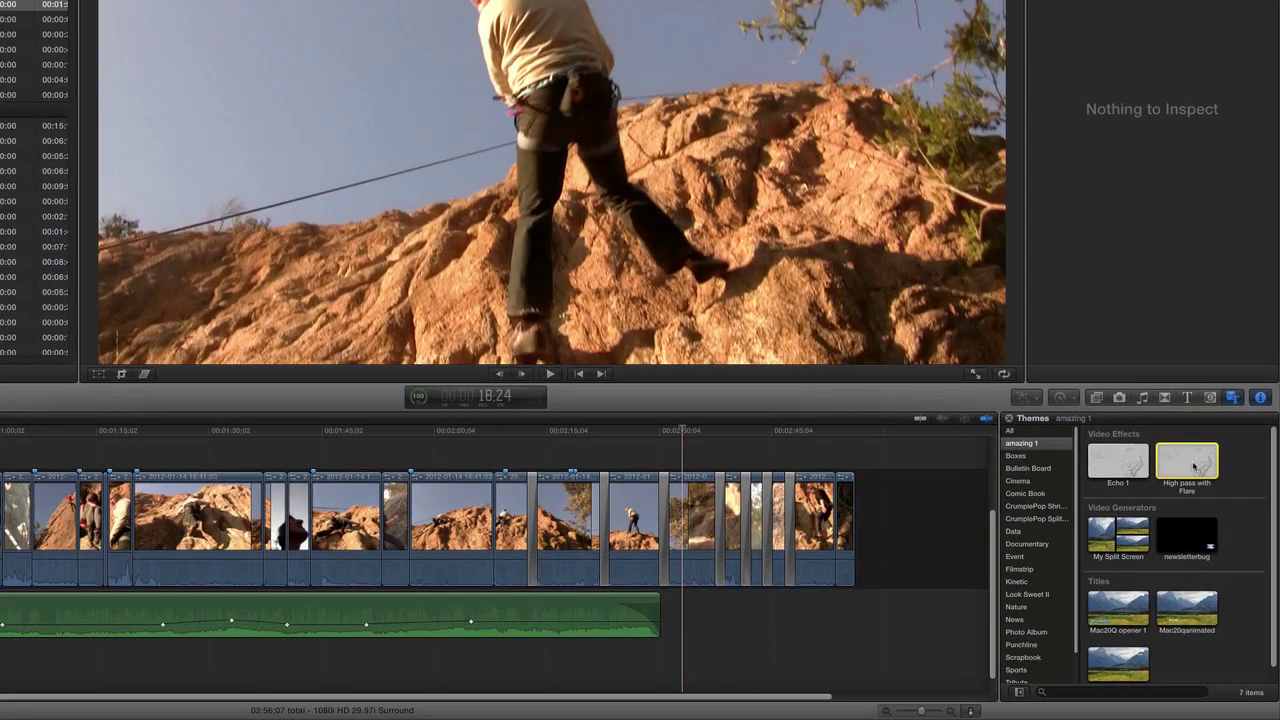
left_click_drag(1121, 466, 456, 503)
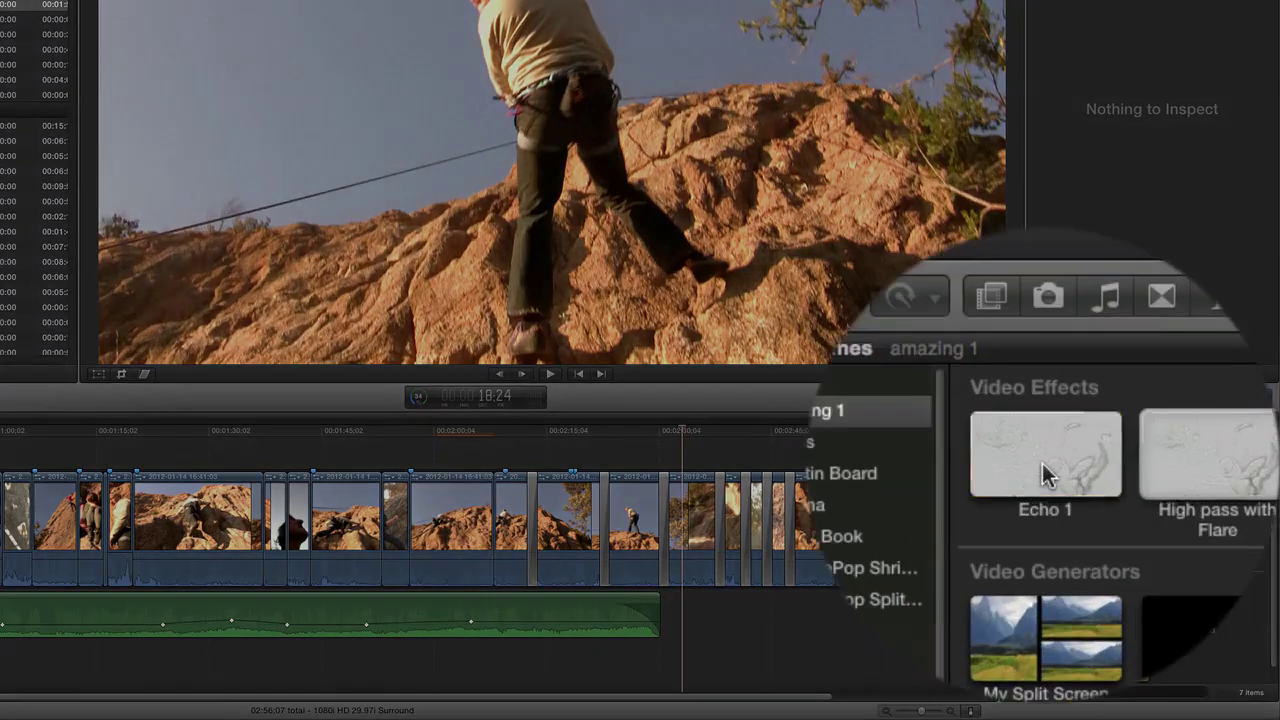
left_click(1118, 468)
right_click(1118, 468)
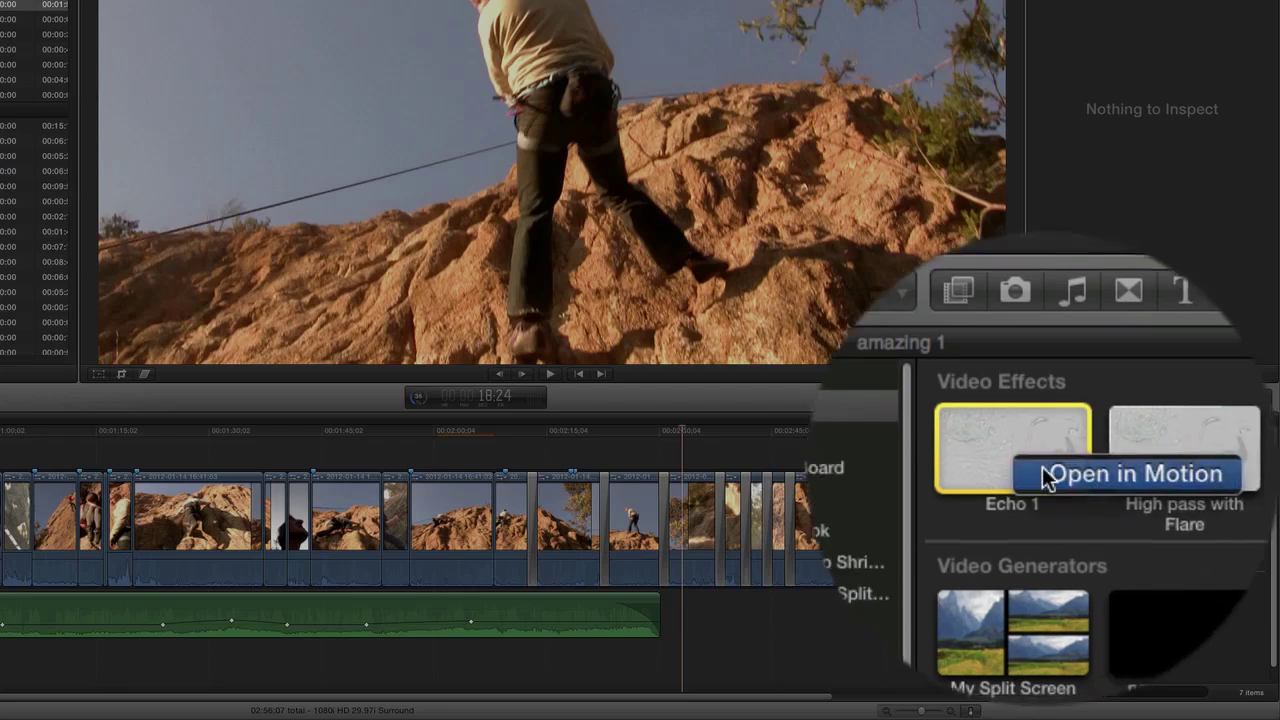
left_click(1060, 479)
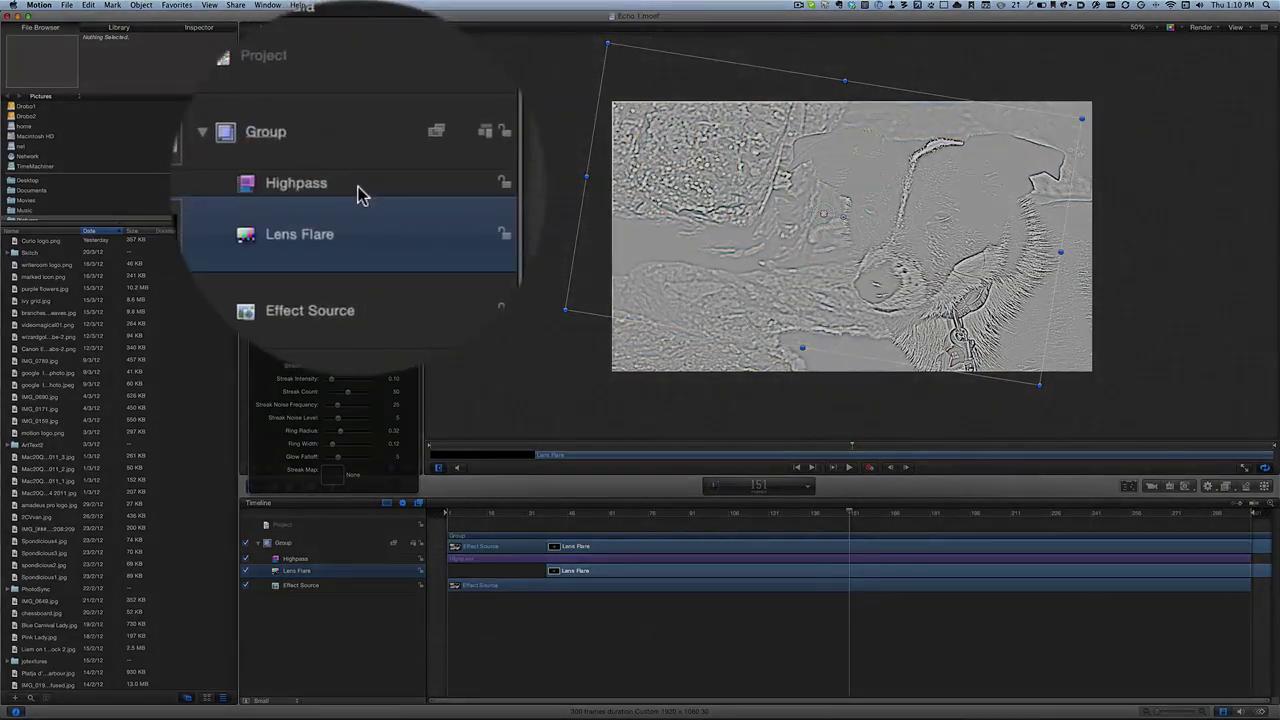
Delete the Highpass and Lens Flare layers from the effect.
left_click(358, 101)
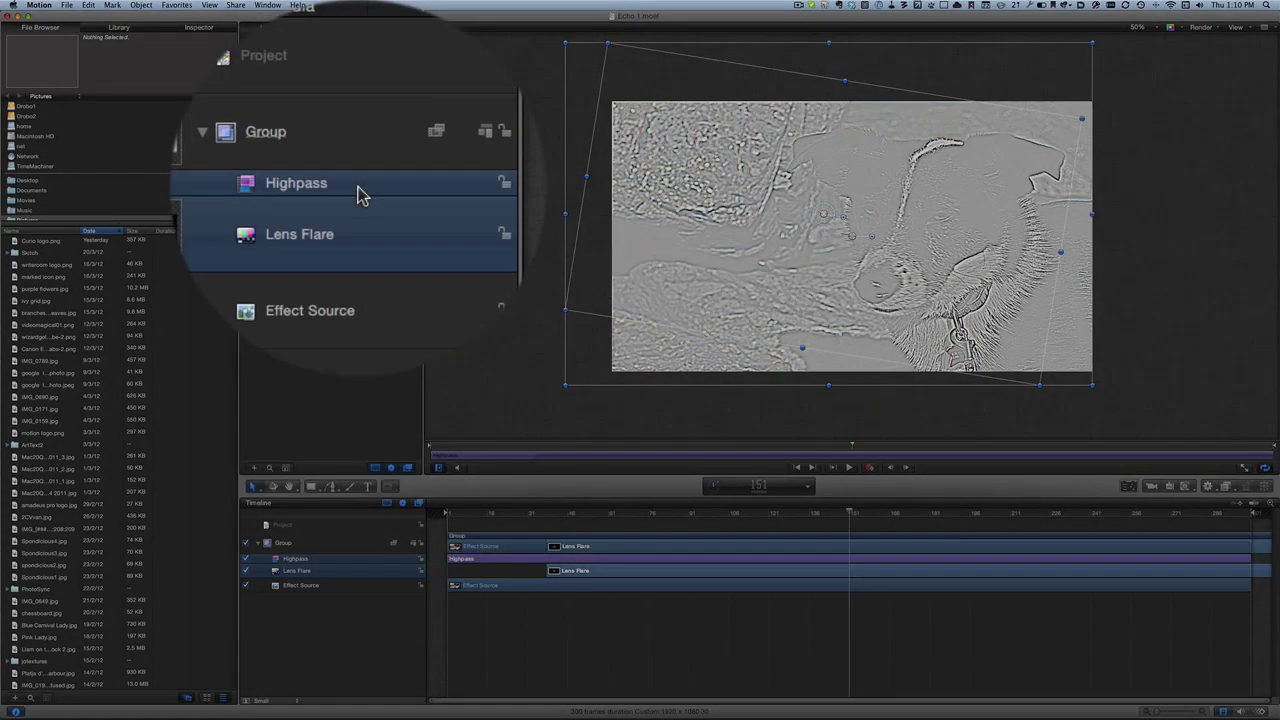
key("Delete")
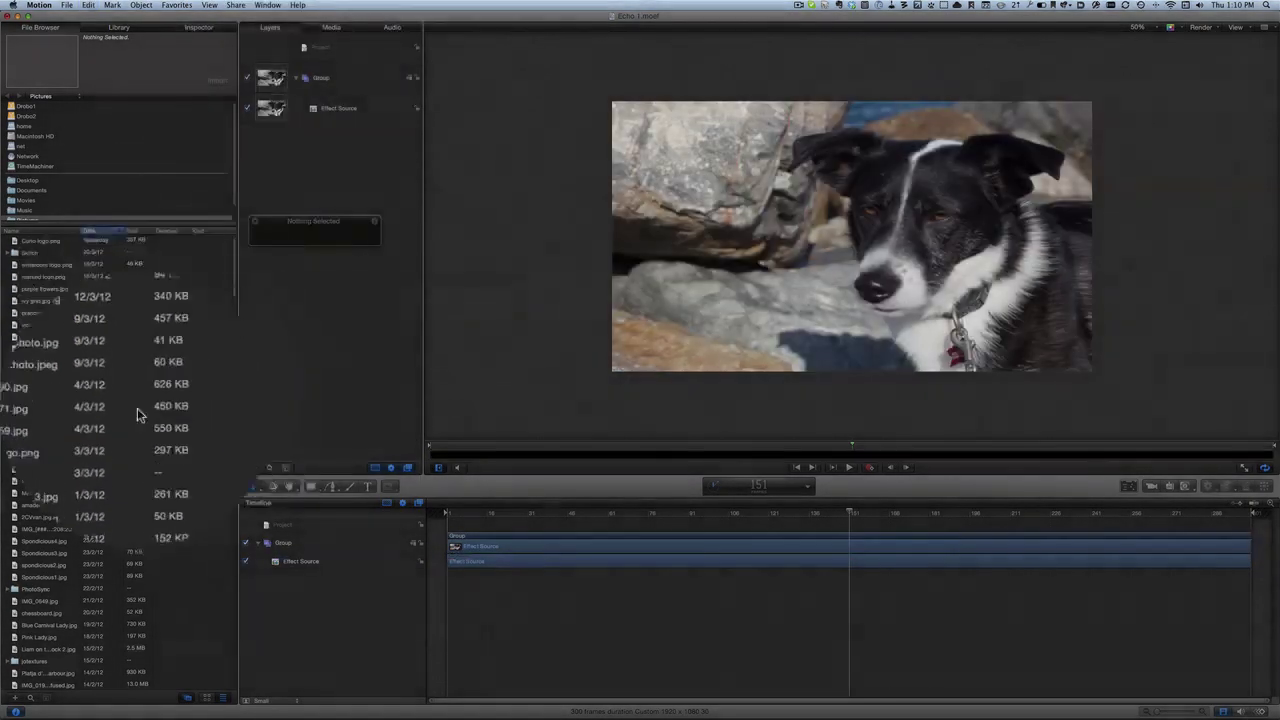
scroll(125, 460, "down", 2)
Add the Echo filter to the group and save the updated effect.
key("super+2")
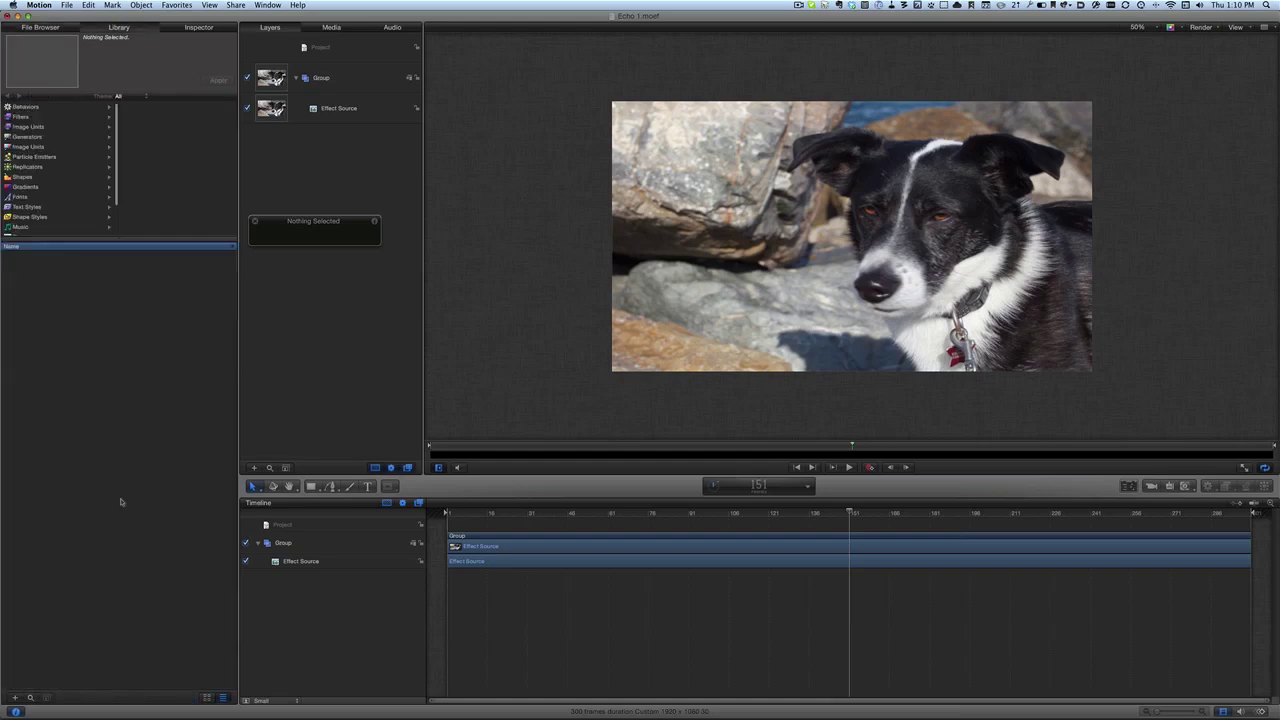
left_click(22, 117)
scroll(128, 587, "down", 3)
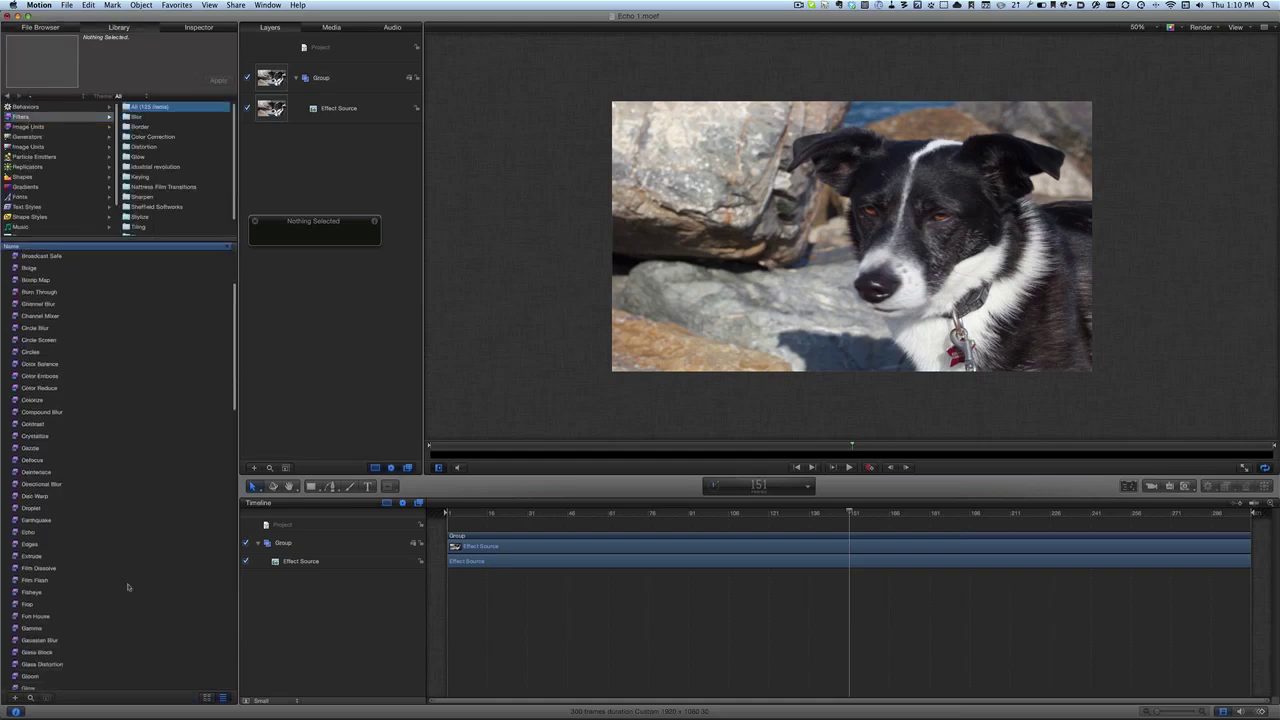
left_click(36, 534)
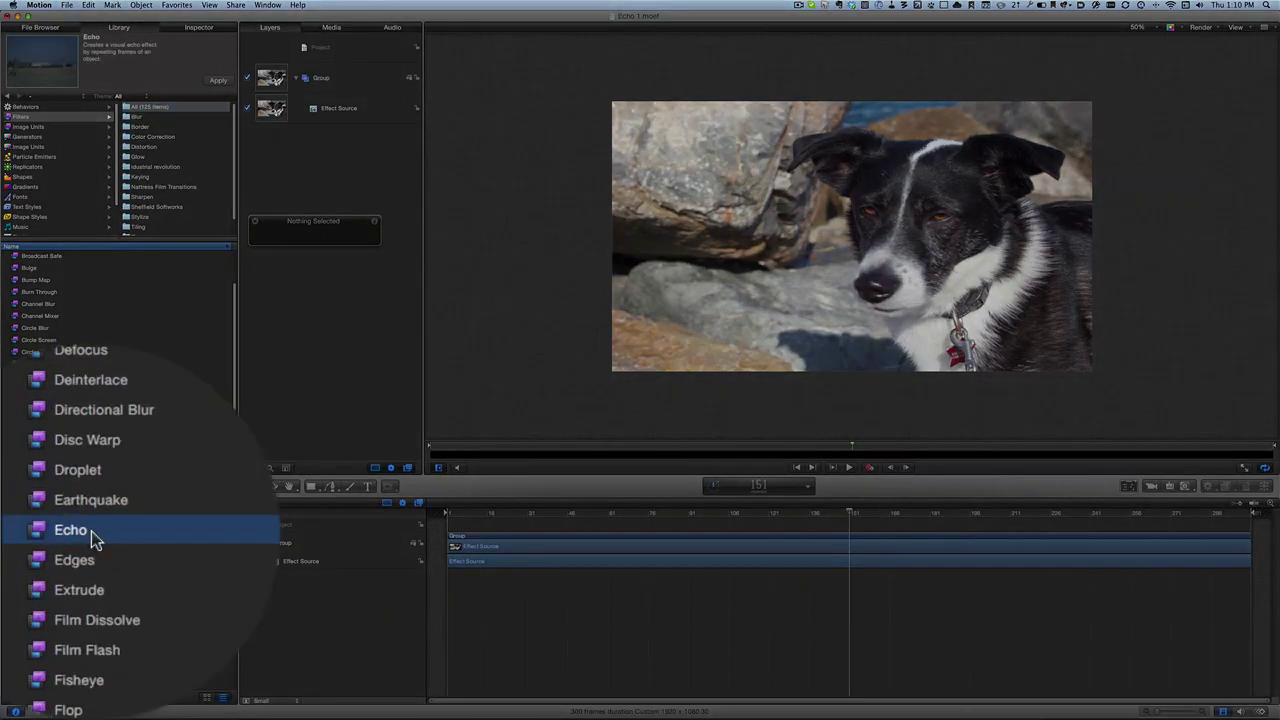
left_click_drag(36, 534, 337, 194)
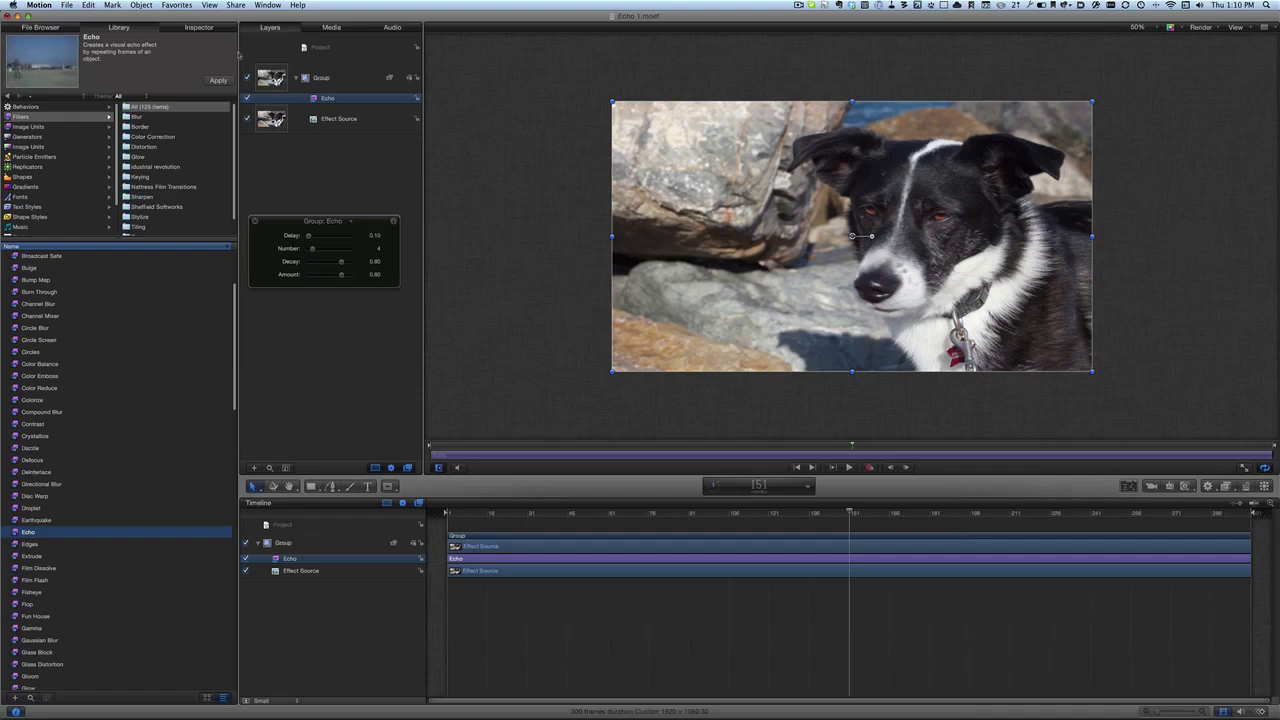
left_click(67, 5)
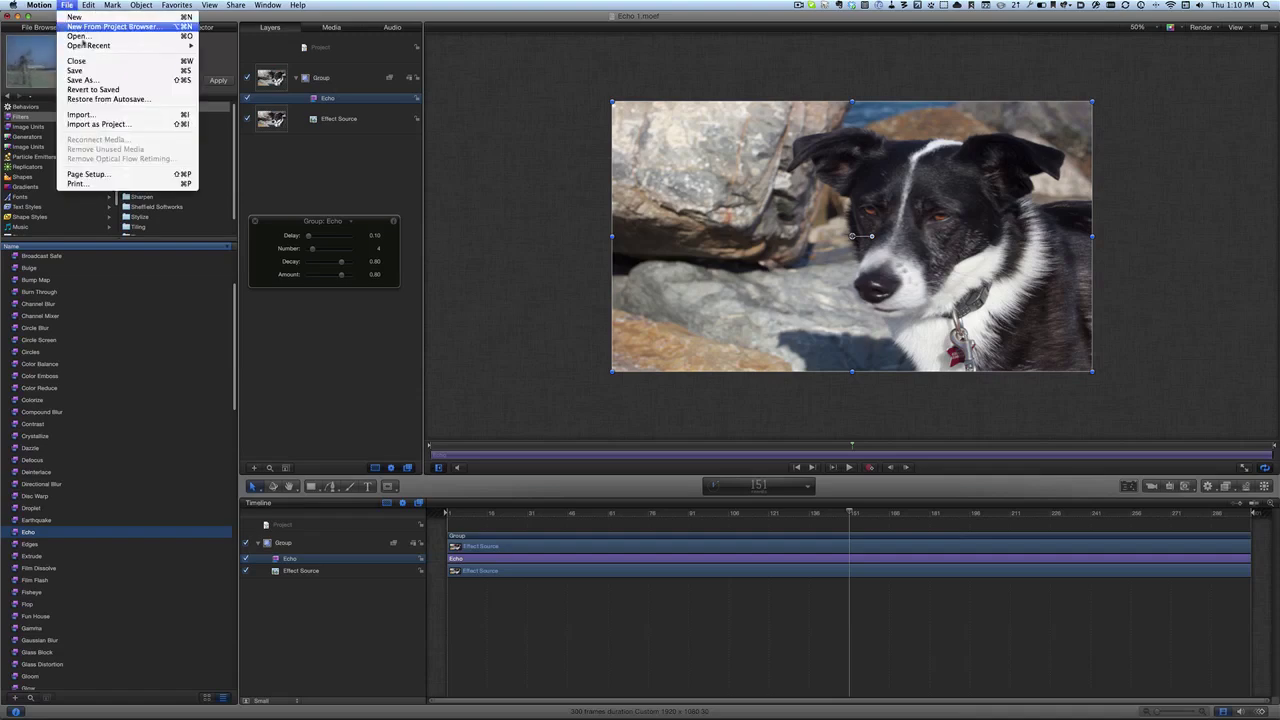
left_click(446, 127)
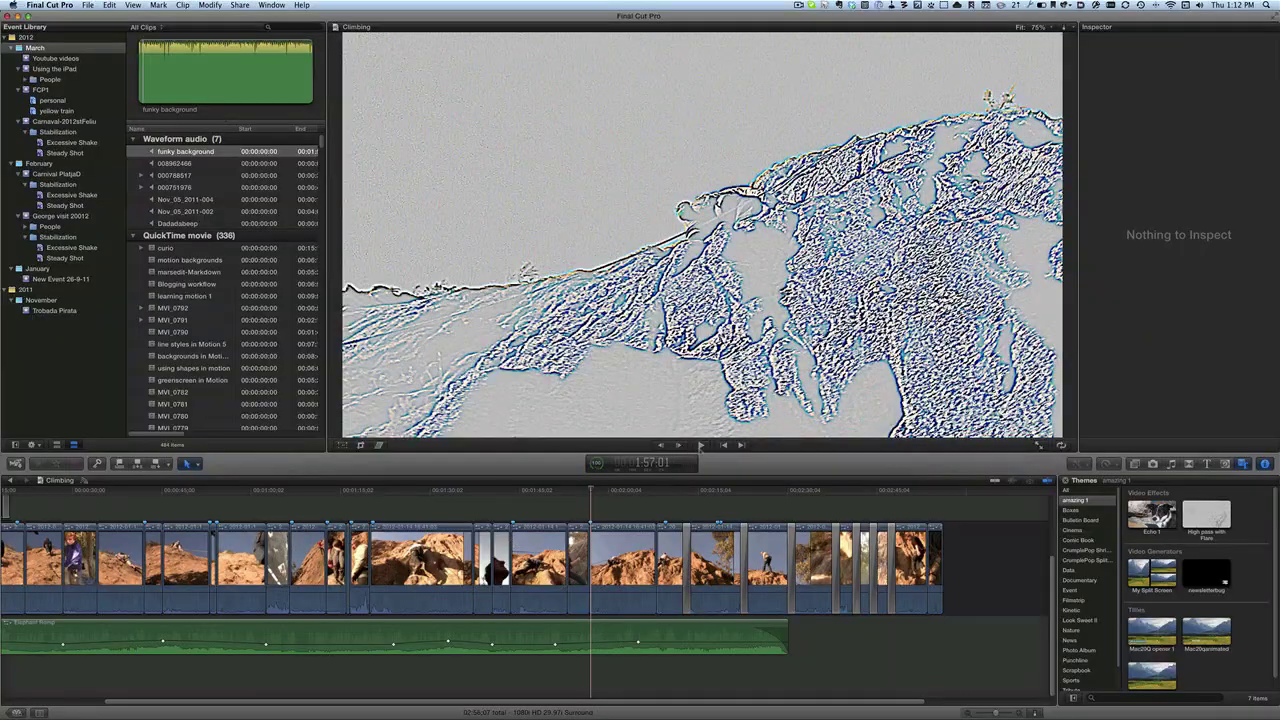
Play the Climbing timeline to watch the clip carrying the high-pass effect.
left_click(700, 446)
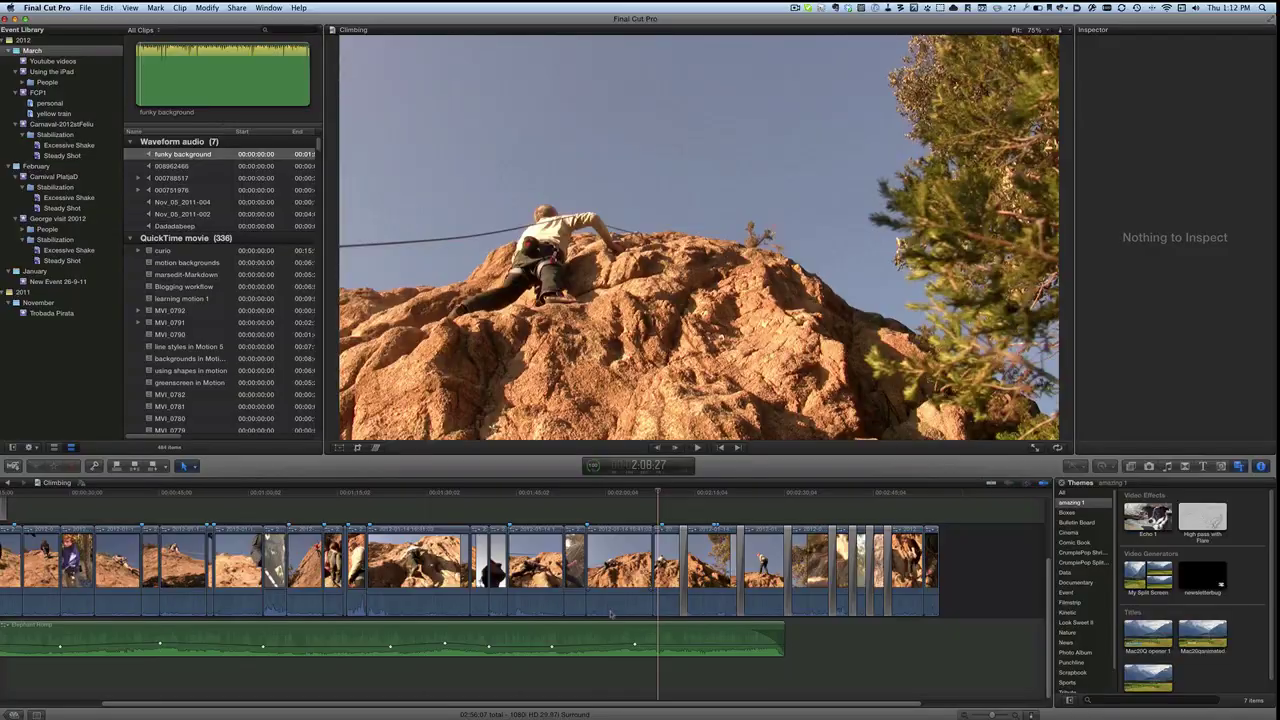
Copy the high-pass filtered clip and paste it at the end of the timeline.
left_click(625, 537)
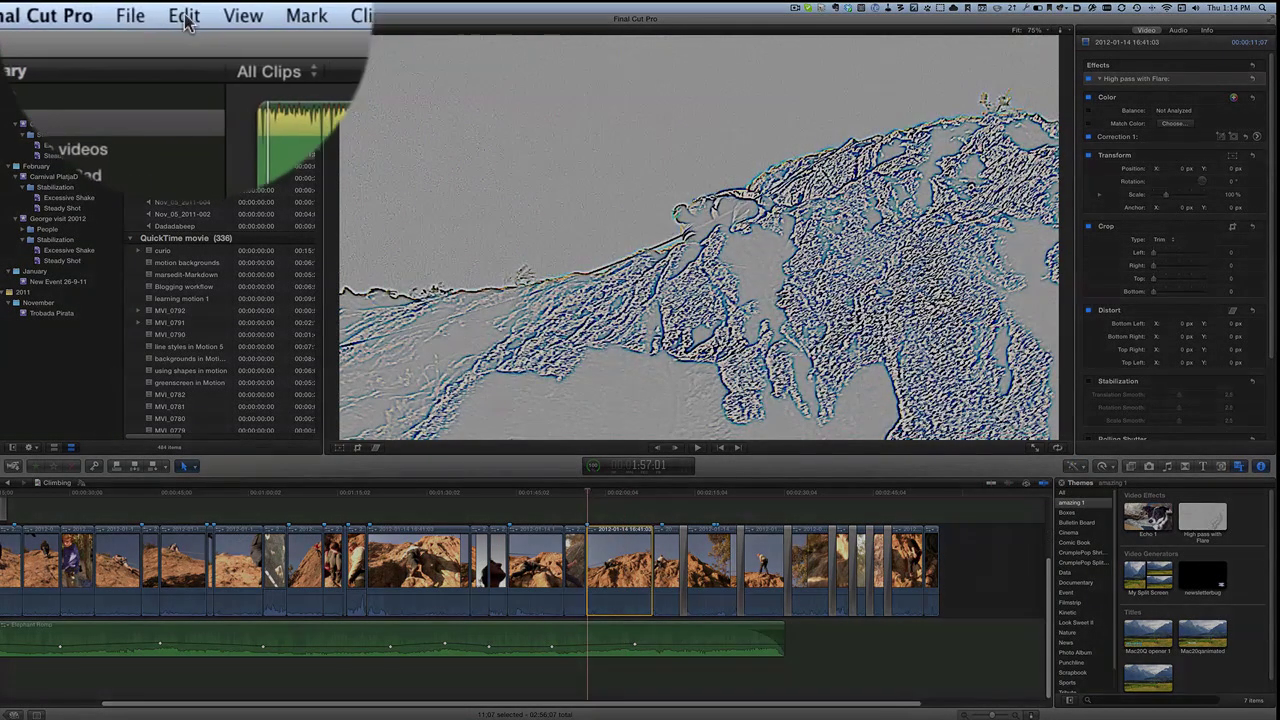
left_click(106, 7)
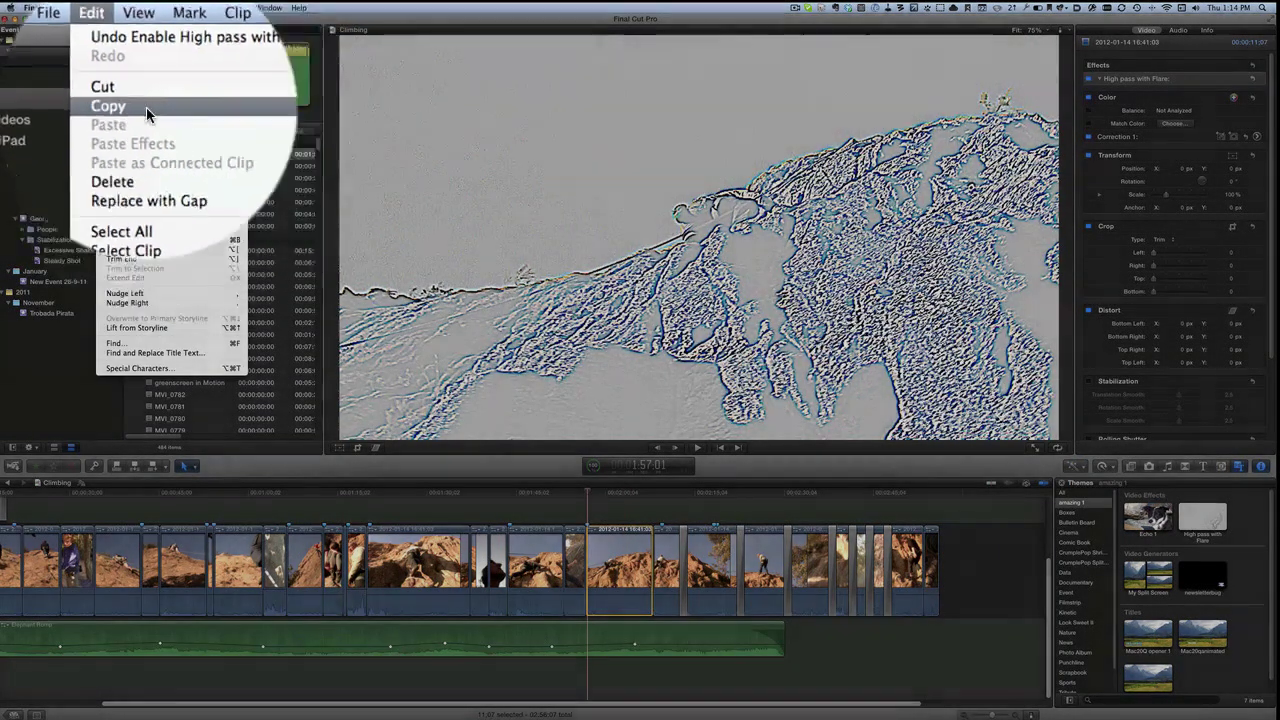
left_click(184, 137)
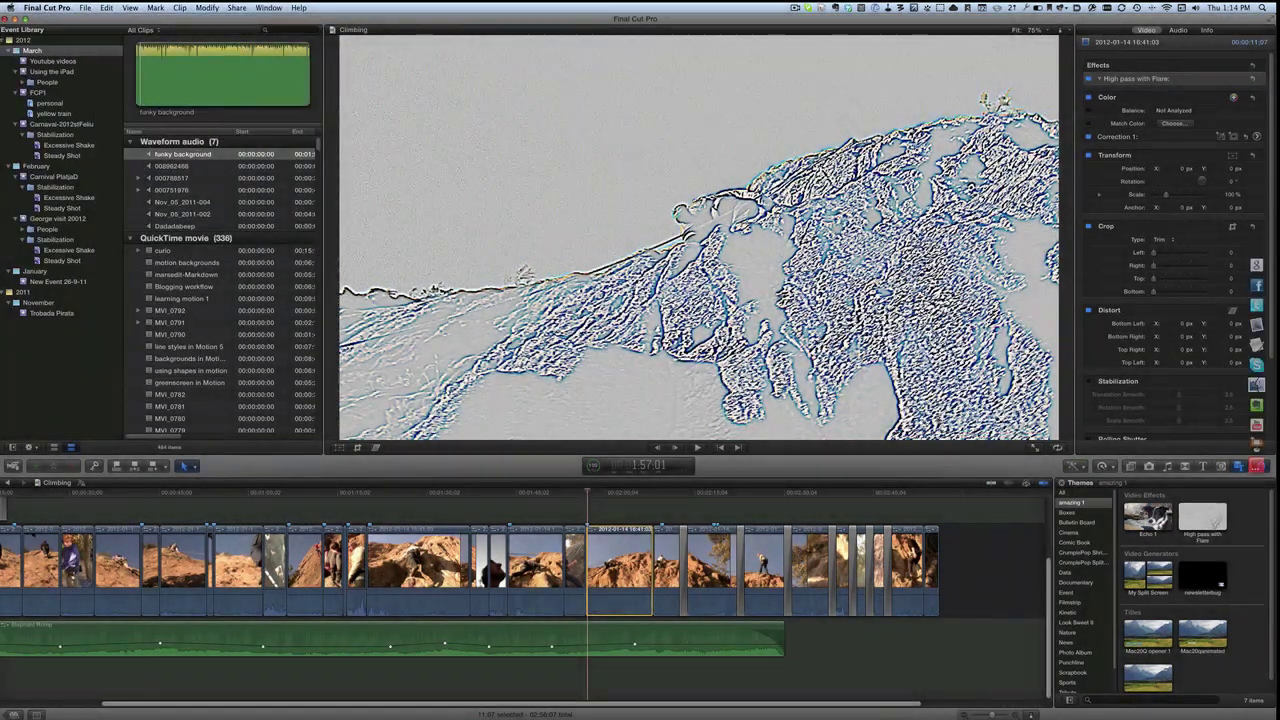
left_click(946, 494)
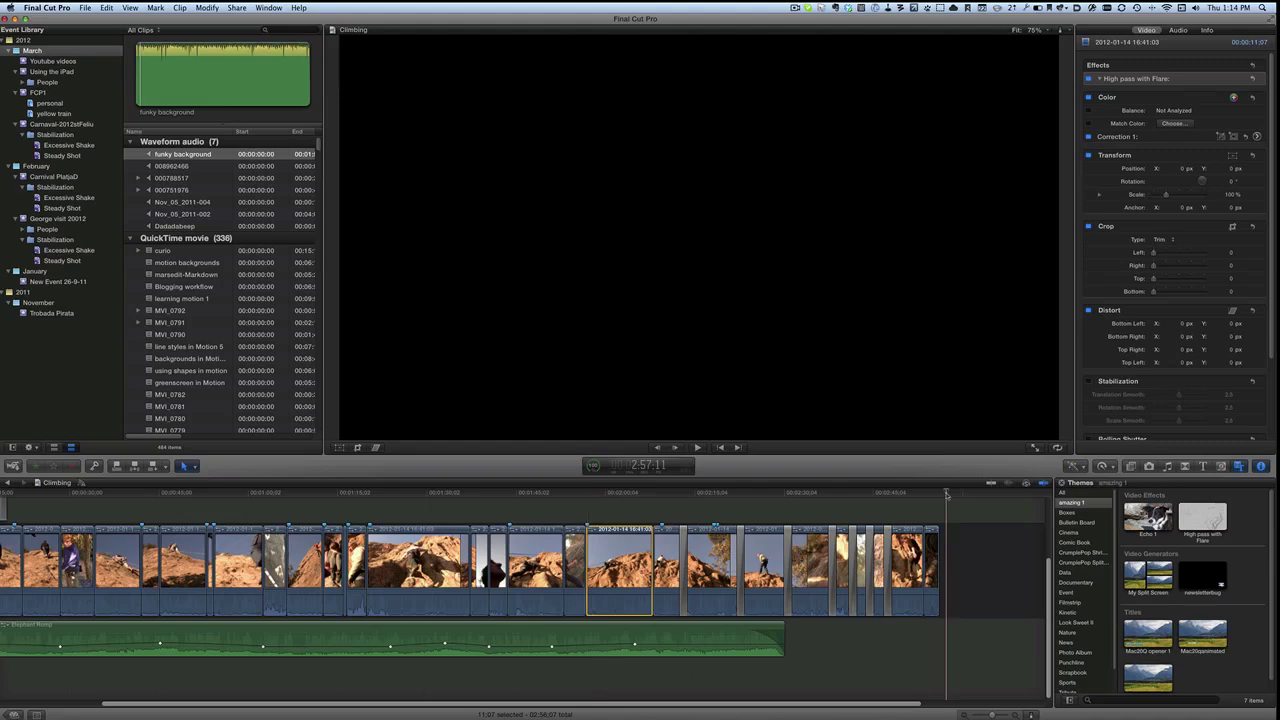
key("super+v")
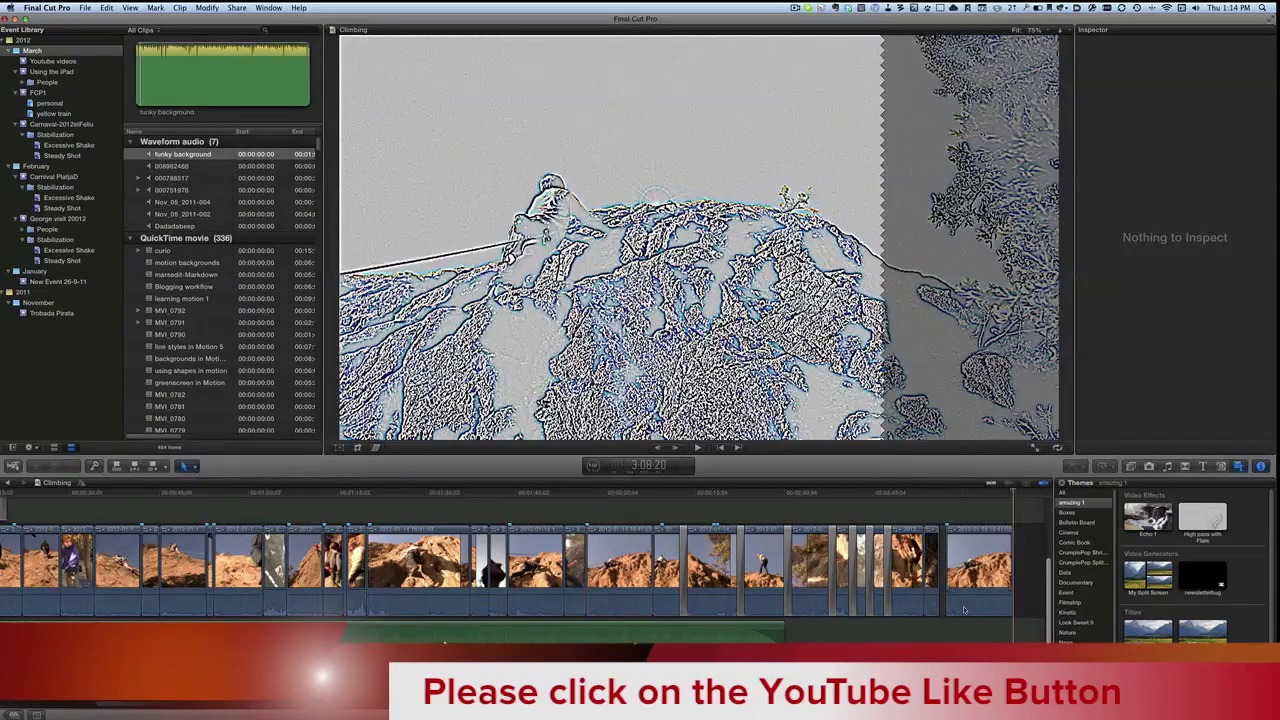
Move the pasted copy above the original as a connected clip, aligned with its start.
left_click(972, 580)
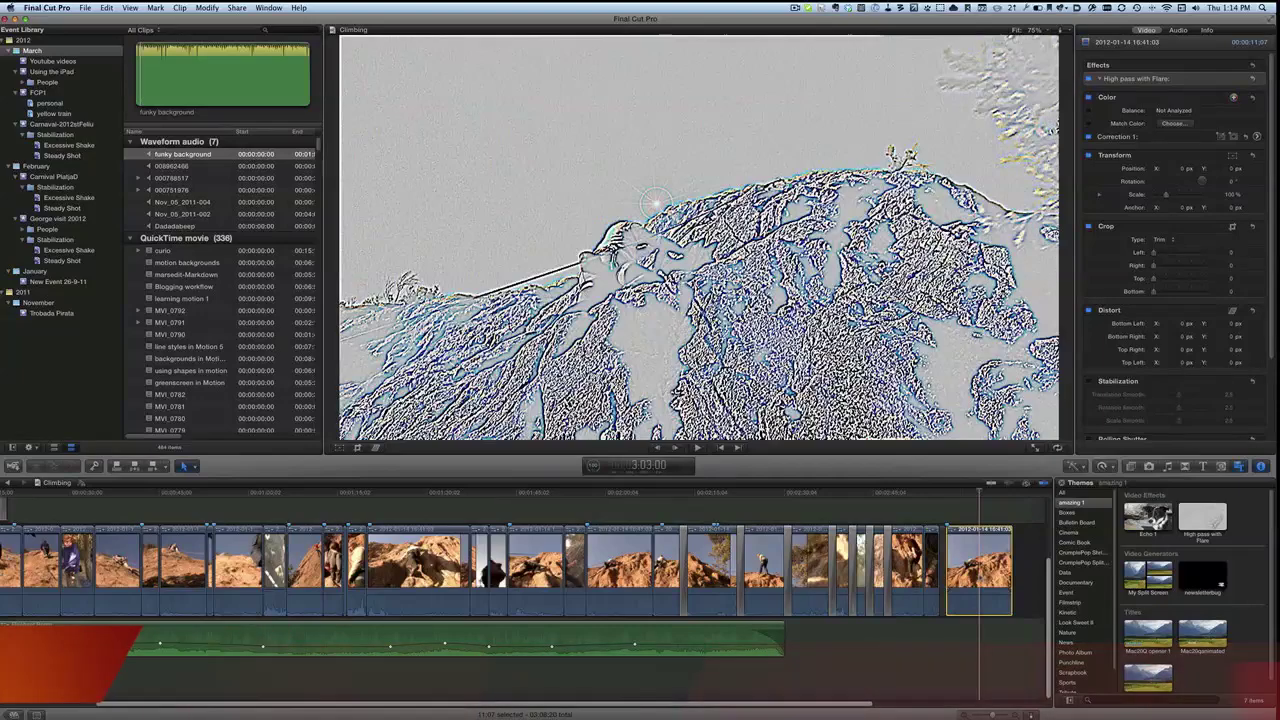
left_click_drag(972, 580, 618, 505)
key("super+equal")
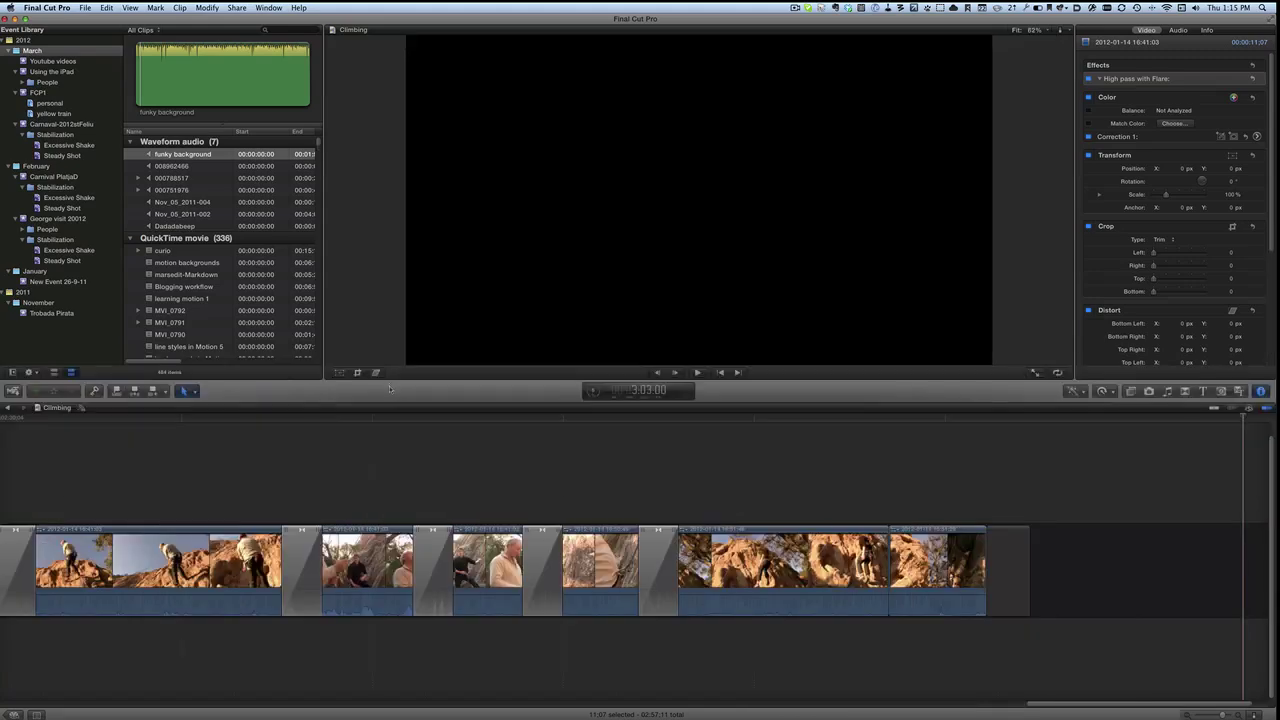
key("super+equal")
left_click(228, 418)
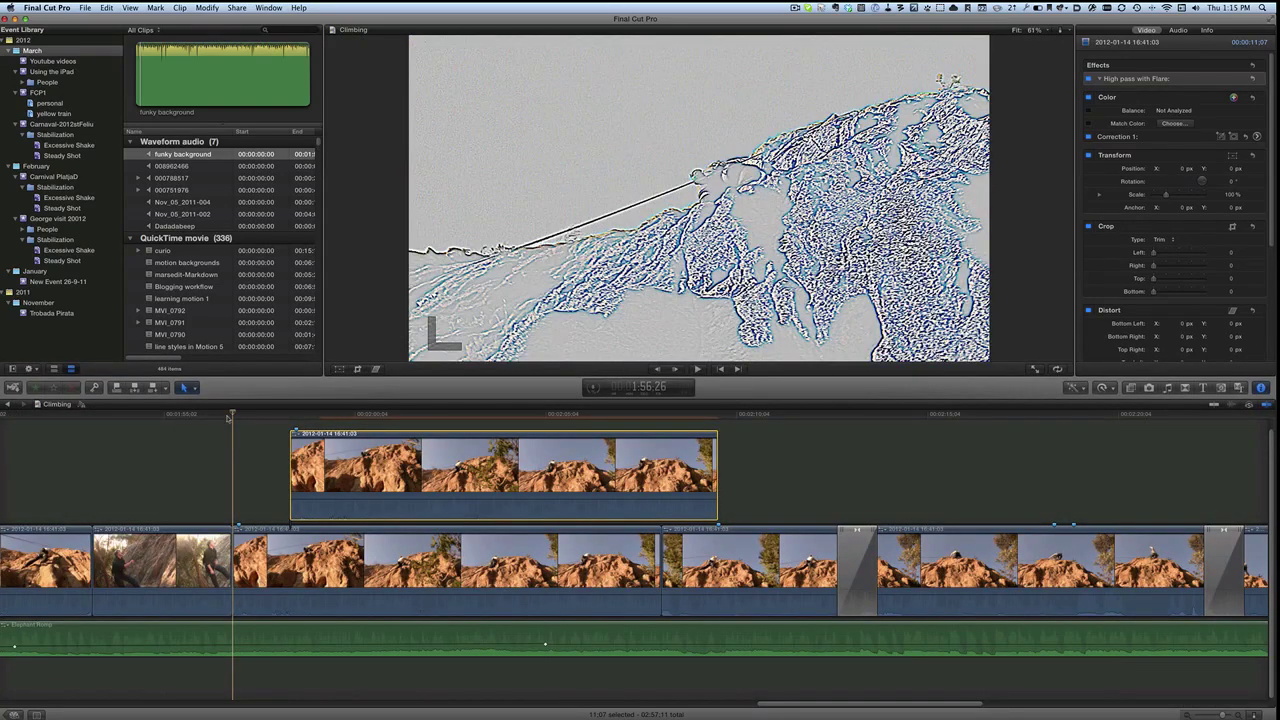
left_click_drag(351, 455, 292, 455)
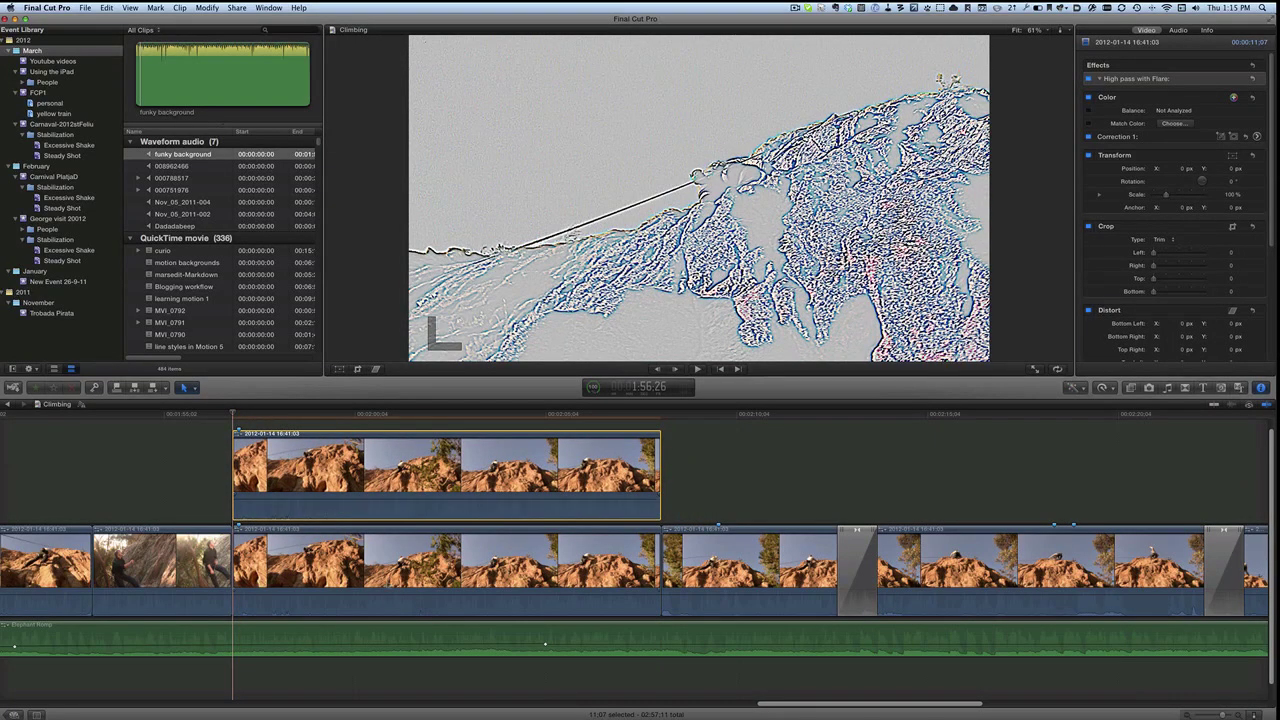
Disable High pass with Flare on the storyline clip, then bring up the connected copy's Compositing settings.
left_click(401, 550)
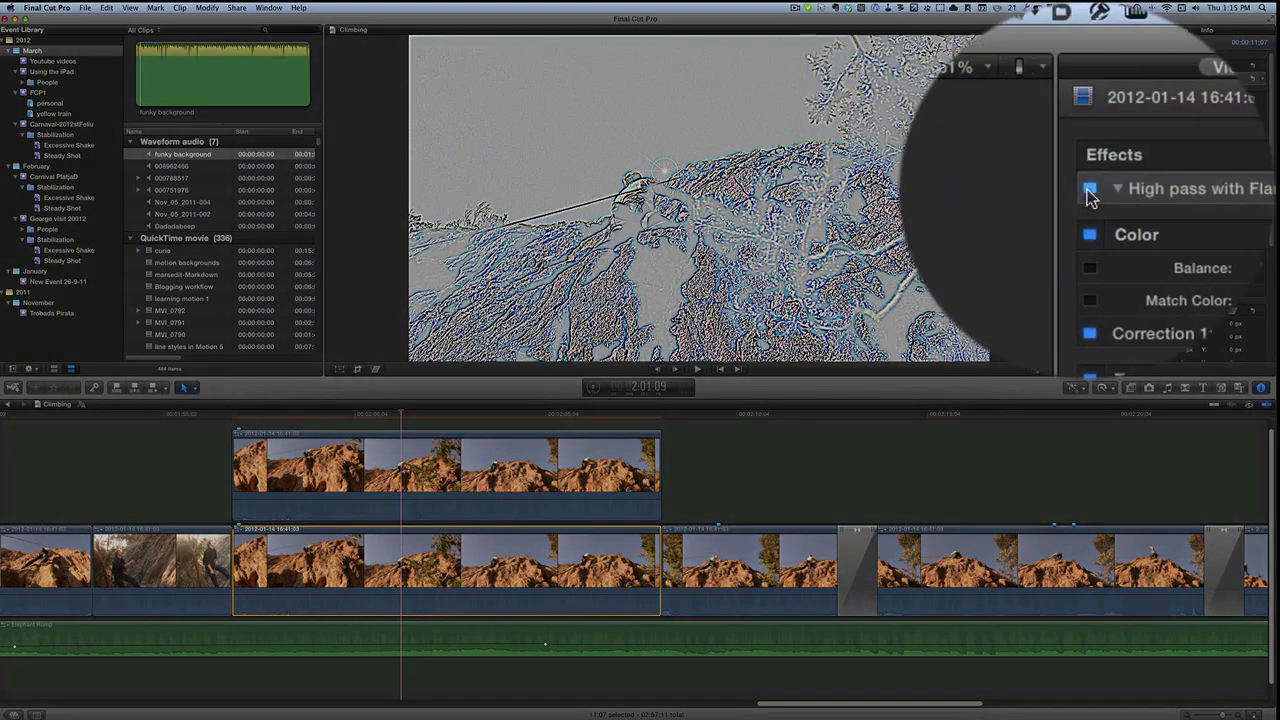
left_click(1089, 189)
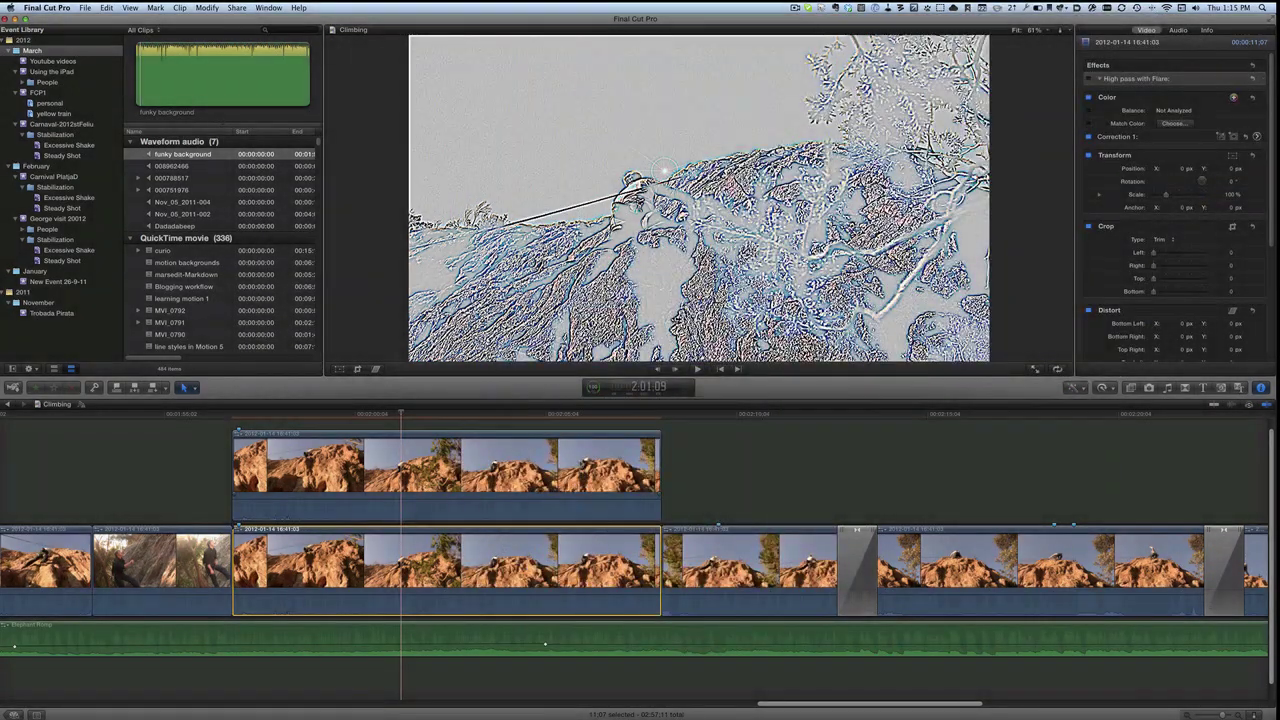
left_click(578, 433)
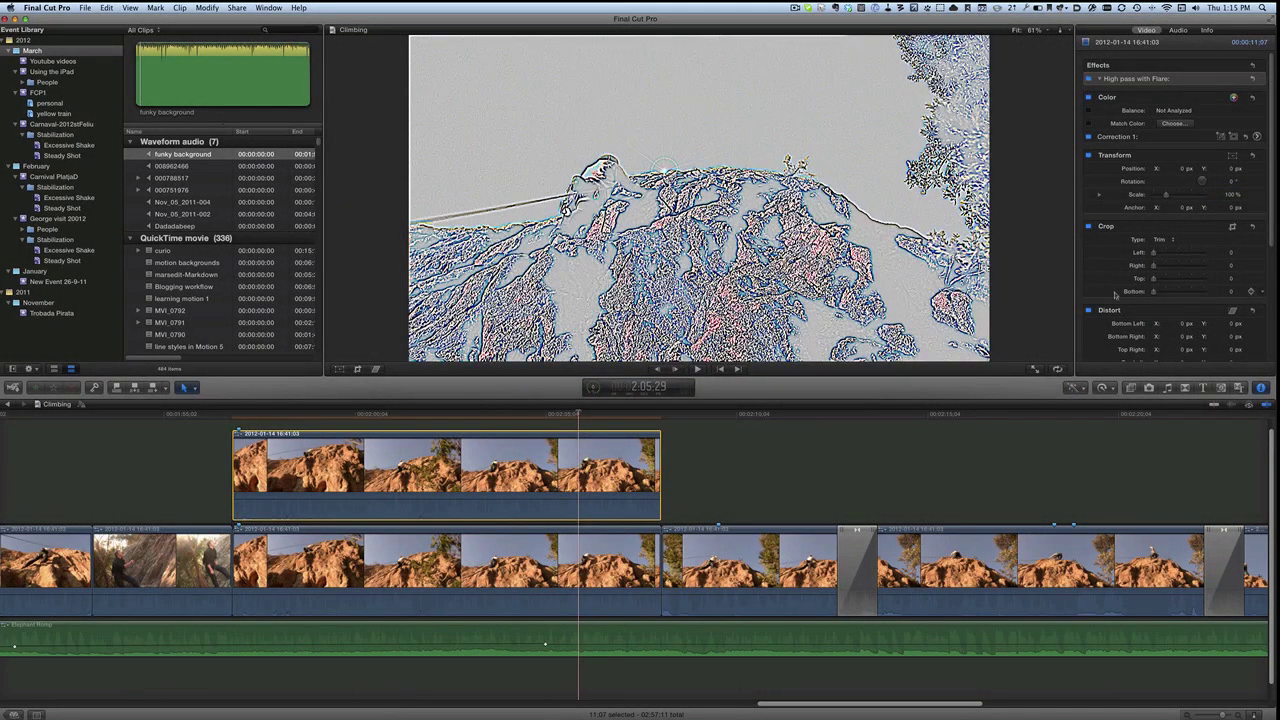
key("shift+super+a")
scroll(1114, 293, "down", 6)
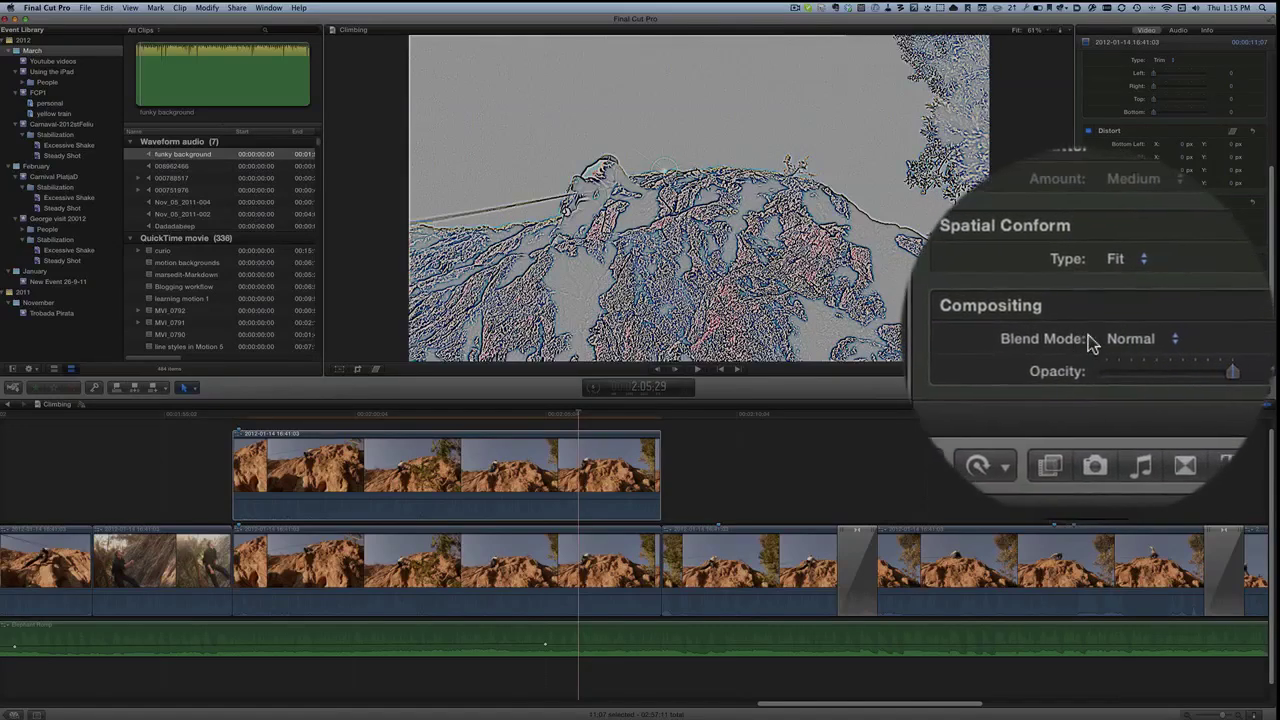
Set the connected copy's blend mode to Screen and lower its opacity to about 18.77%.
left_click(1090, 340)
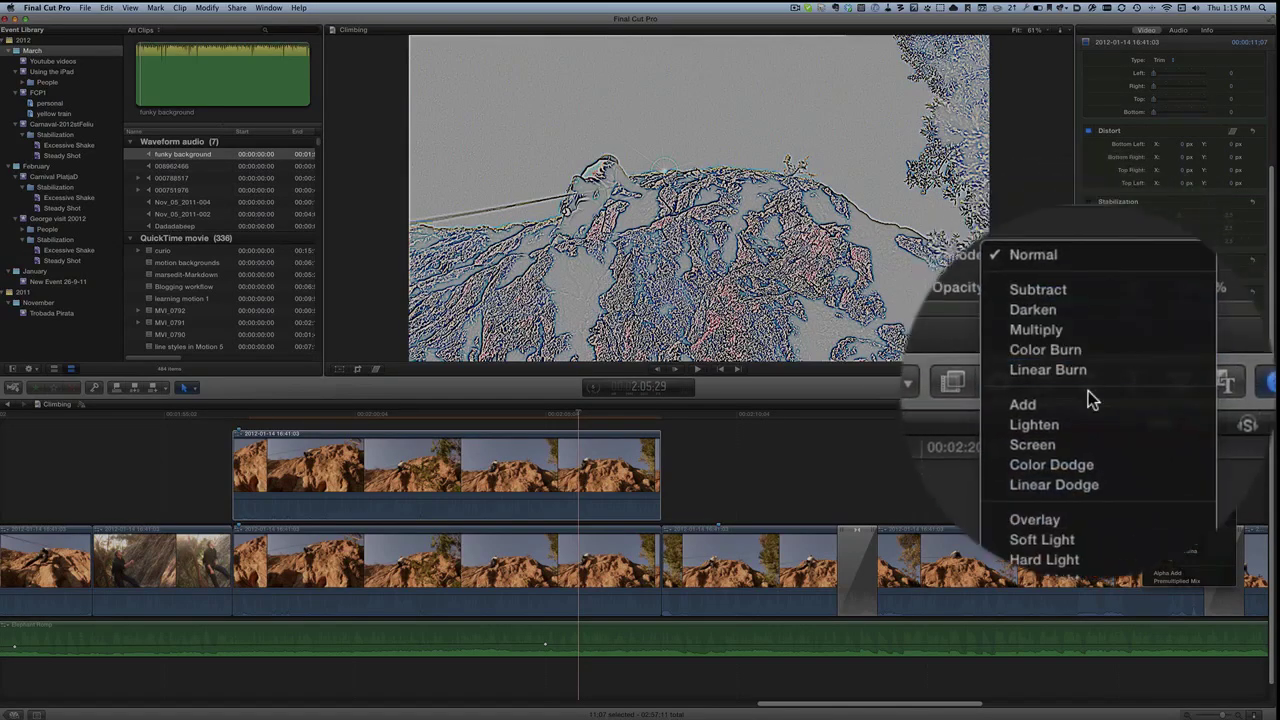
left_click(1090, 450)
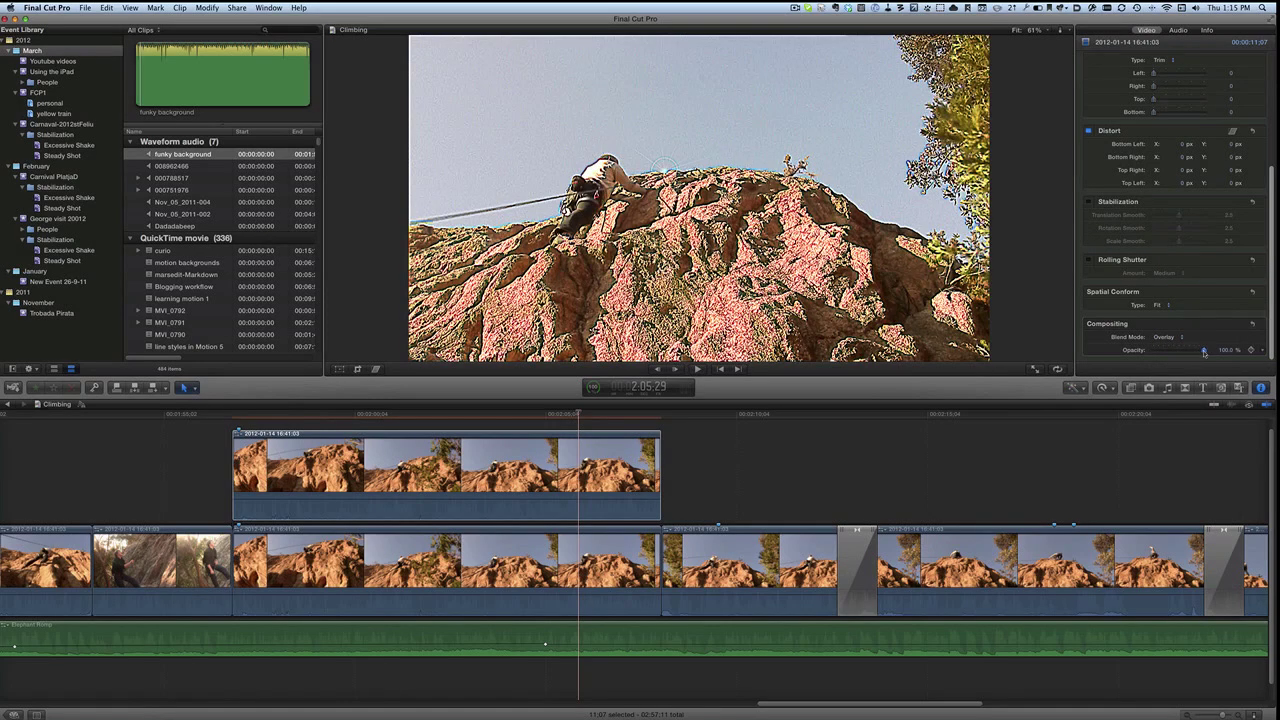
left_click_drag(1202, 351, 1181, 351)
left_click(1171, 337)
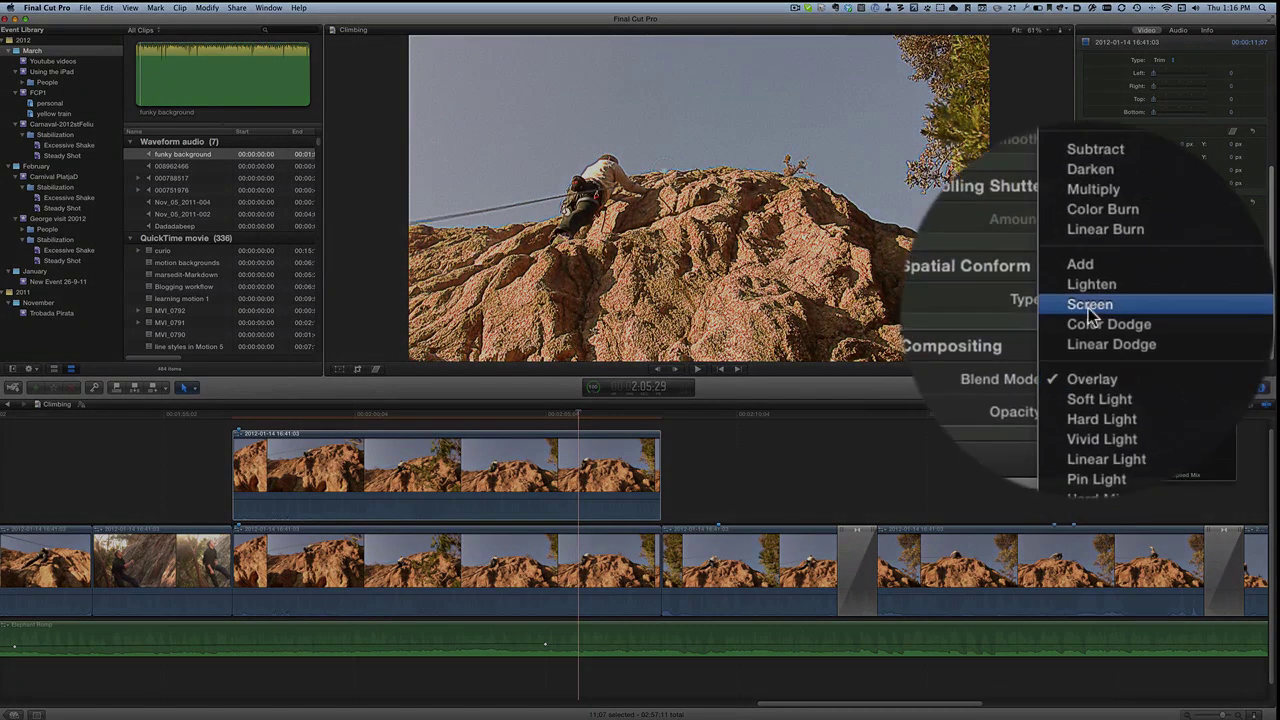
left_click(1088, 306)
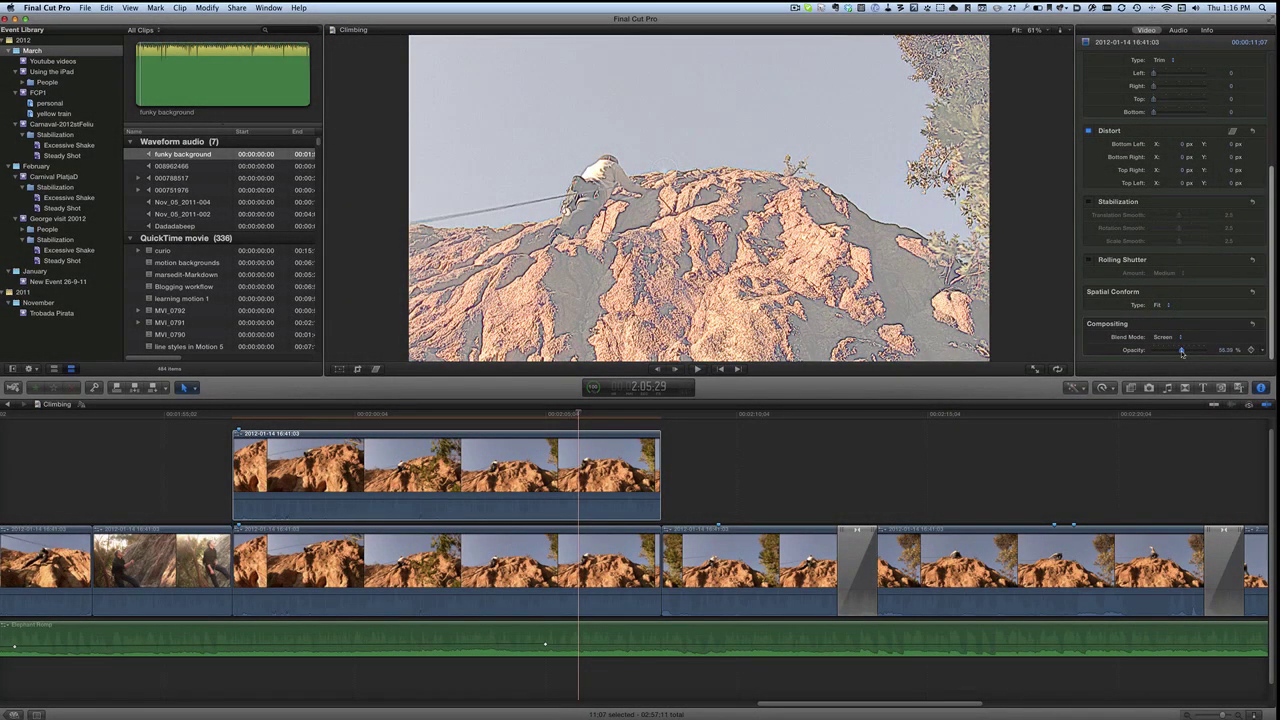
mouse_move(1182, 351)
left_mouse_down()
mouse_move(1202, 350)
mouse_move(1162, 350)
left_mouse_up()
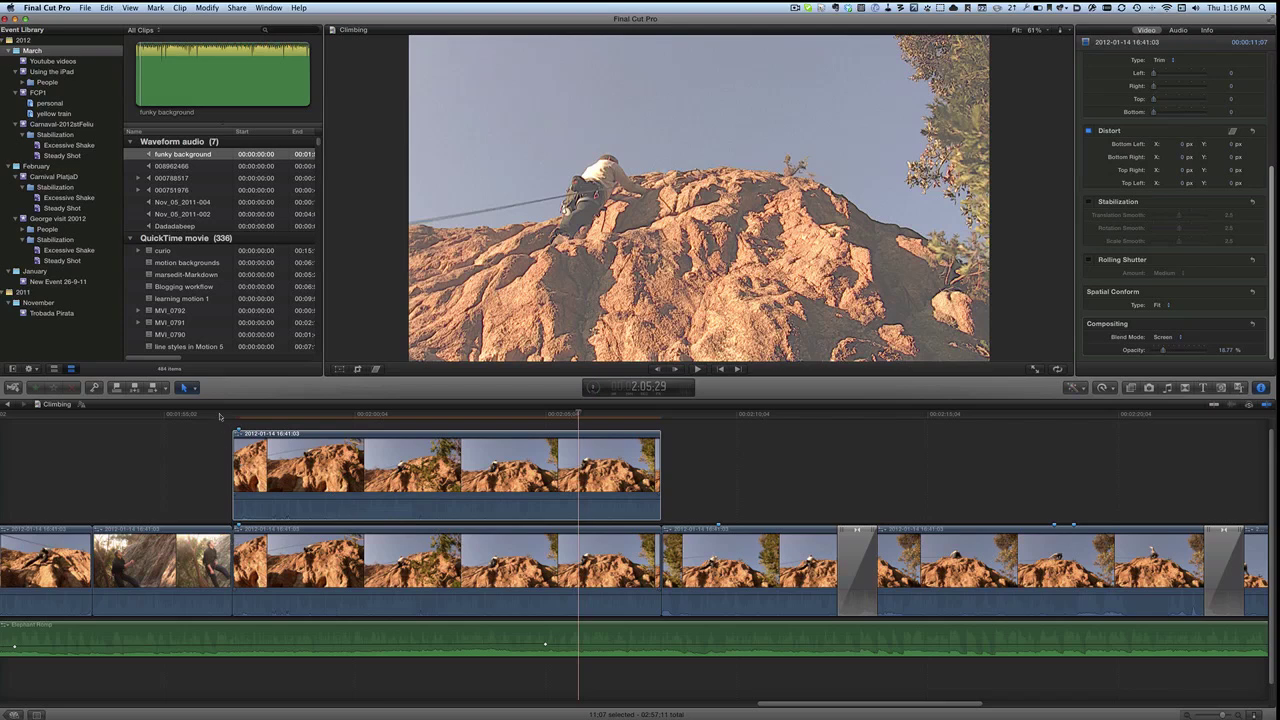
Play the timeline to review the subtle Screen-blended high-pass overlay on the climbing clip.
key("space")
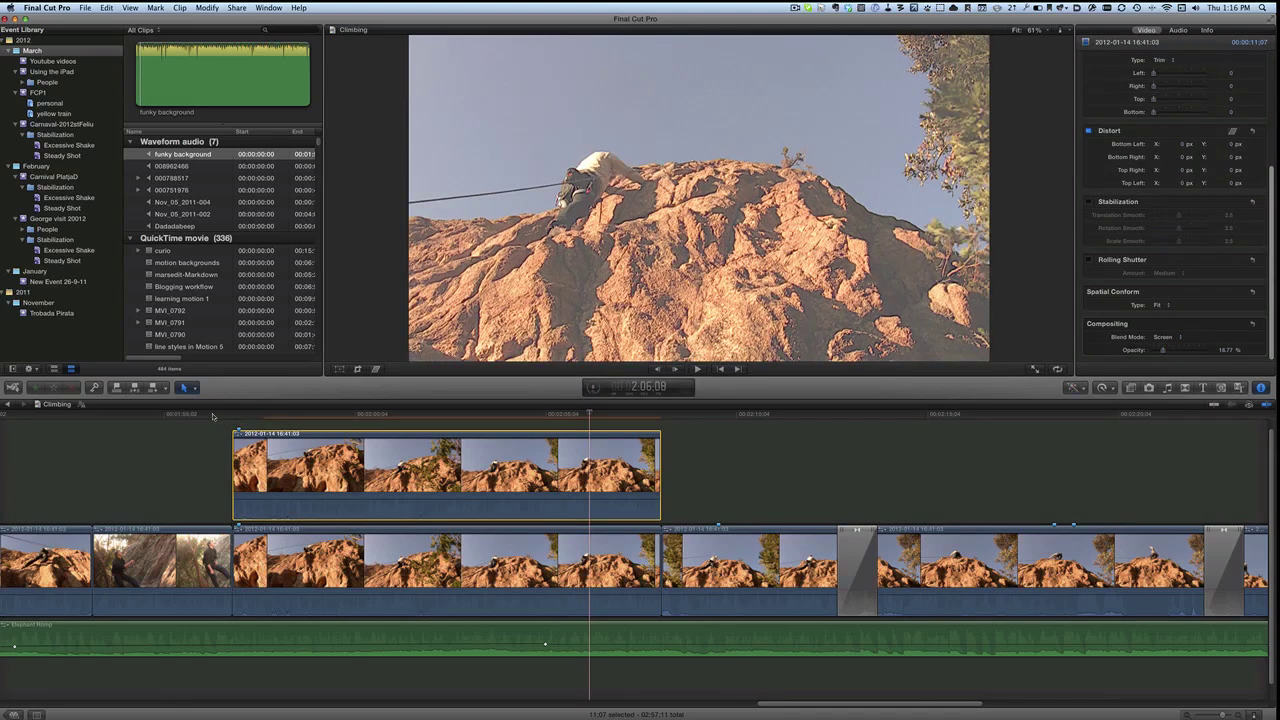